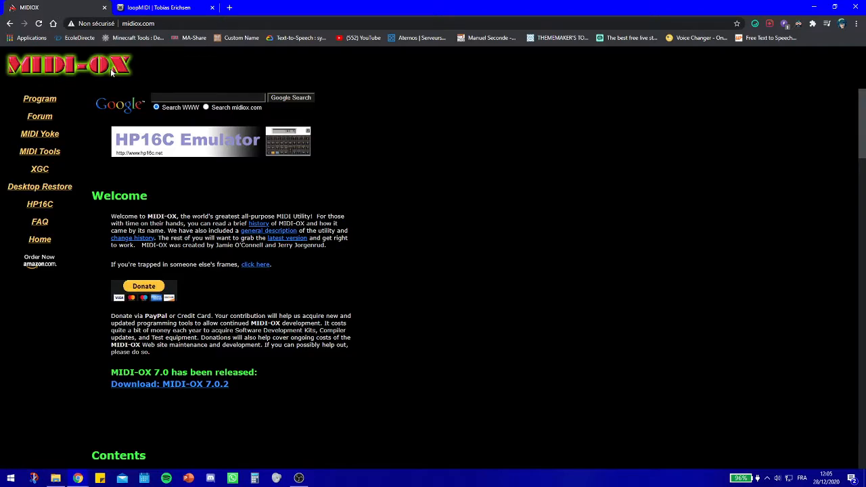
# View the MIDI-OX and loopMIDI download pages, and minimise the browser.
pyautogui.click(144, 7)
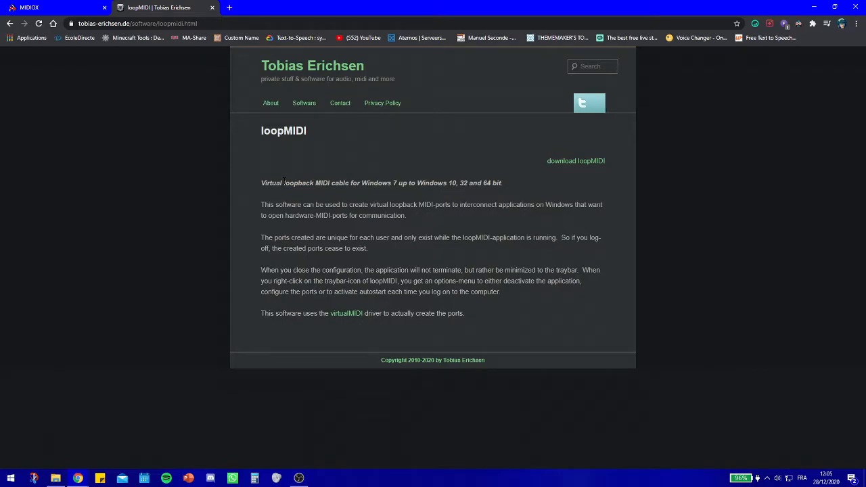
pyautogui.click(79, 6)
pyautogui.click(185, 7)
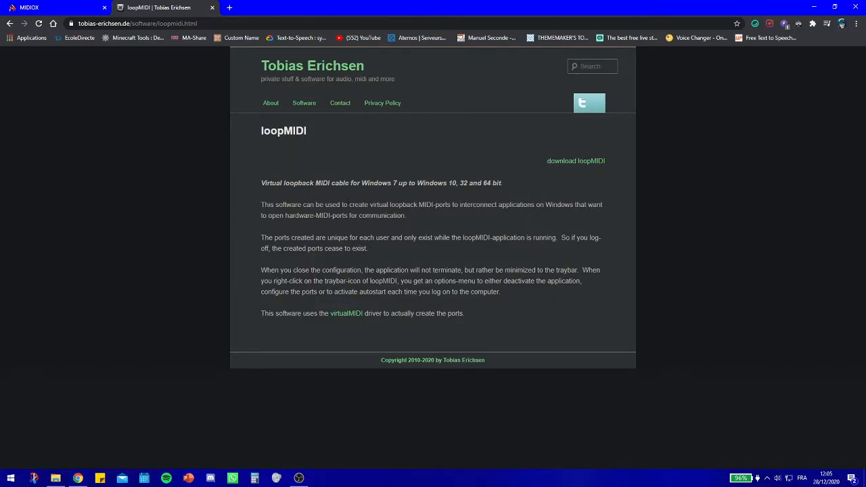
pyautogui.click(814, 7)
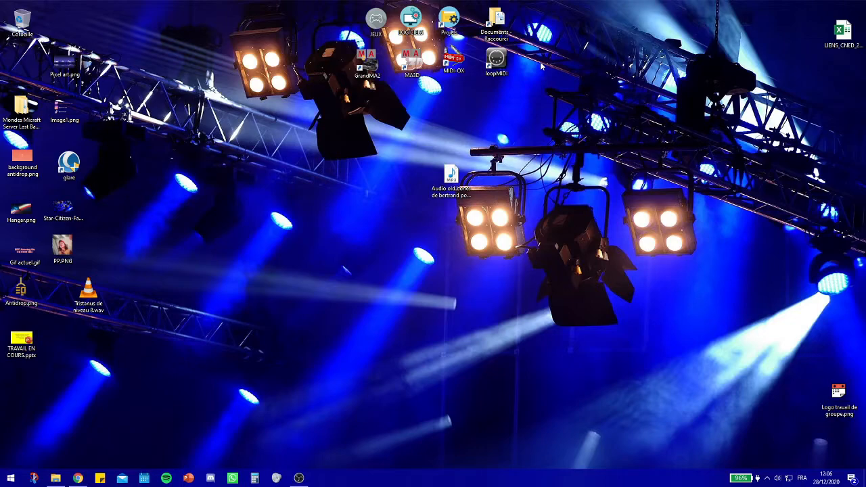
# Open loopMIDI and add a loopback MIDI port named "GrandMA loop".
pyautogui.doubleClick(497, 61)
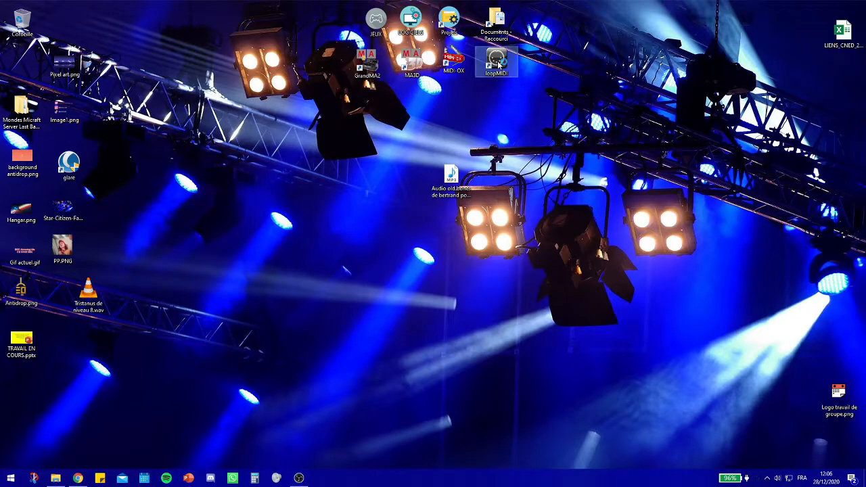
pyautogui.moveTo(96, 67); pyautogui.dragTo(498, 155)
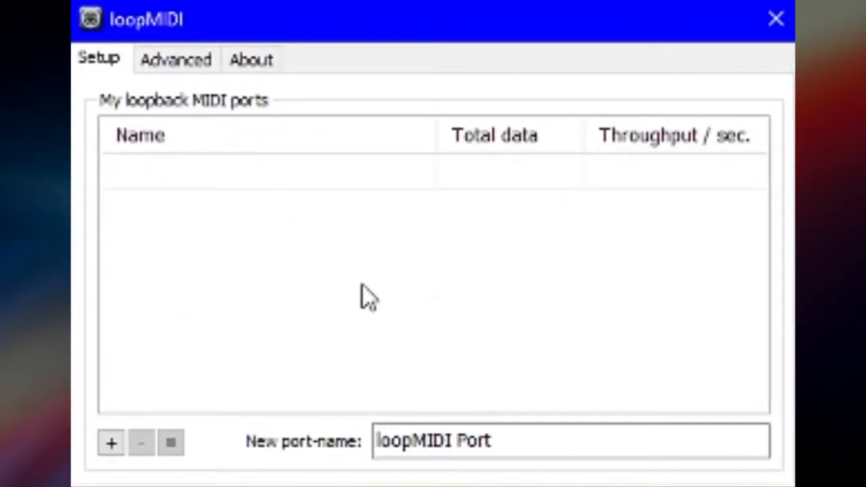
pyautogui.moveTo(510, 448); pyautogui.dragTo(376, 457)
pyautogui.press('BackSpace')
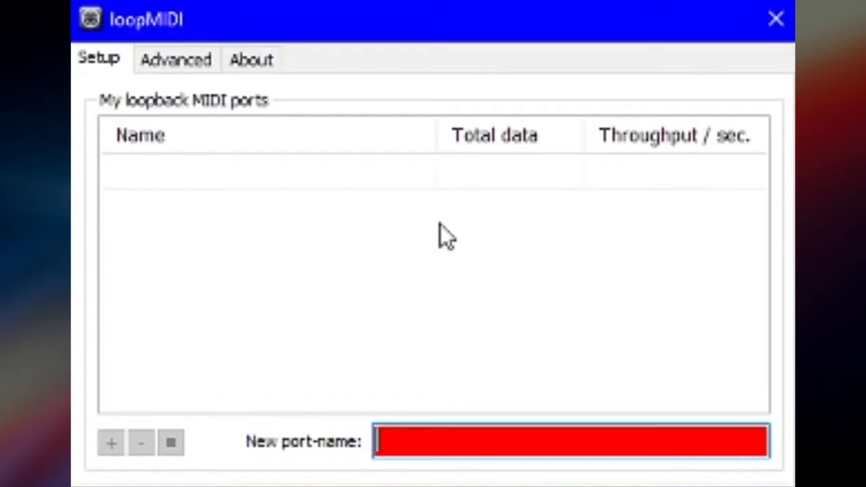
pyautogui.write('GrandM')
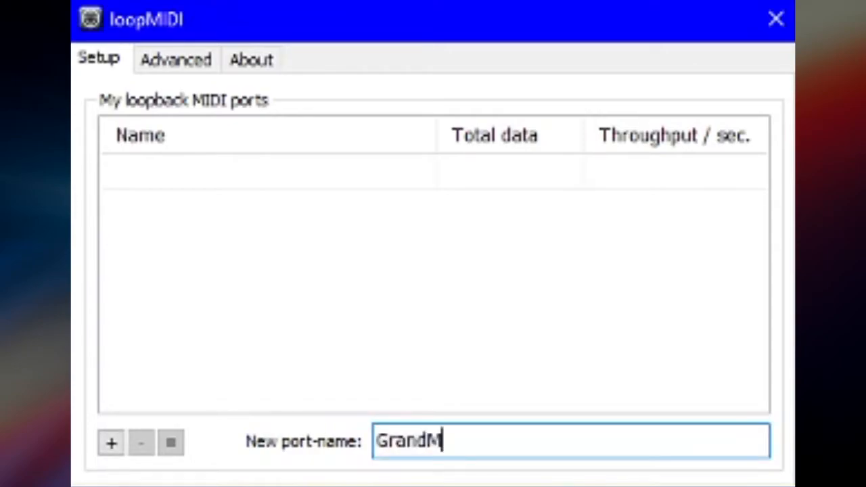
pyautogui.write('A loop')
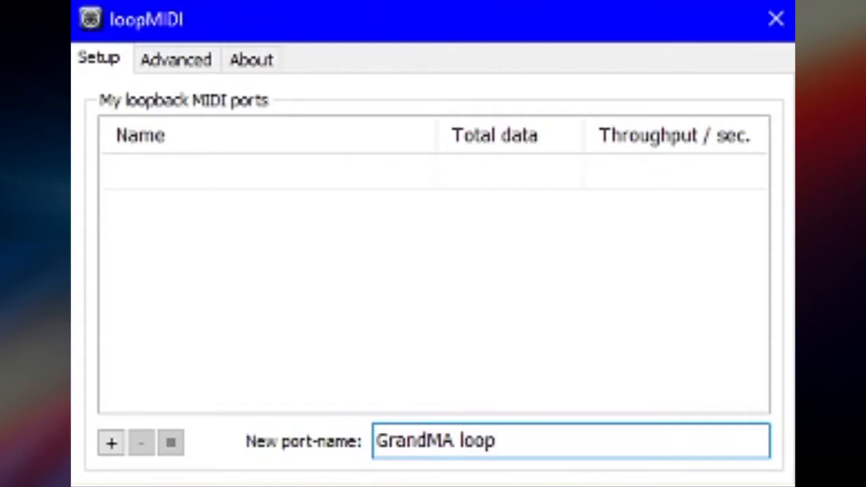
pyautogui.click(114, 445)
pyautogui.click(188, 181)
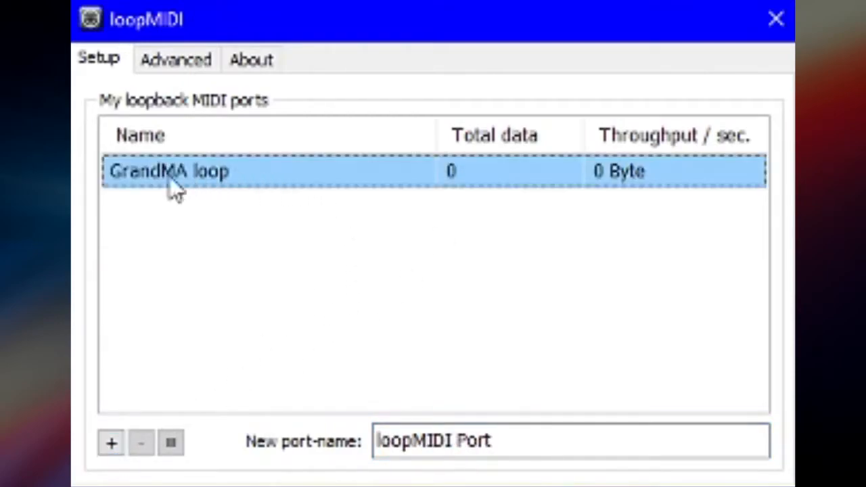
# Set the maximum Sysex-size to 8 kilobytes in loopMIDI's advanced settings.
pyautogui.click(190, 63)
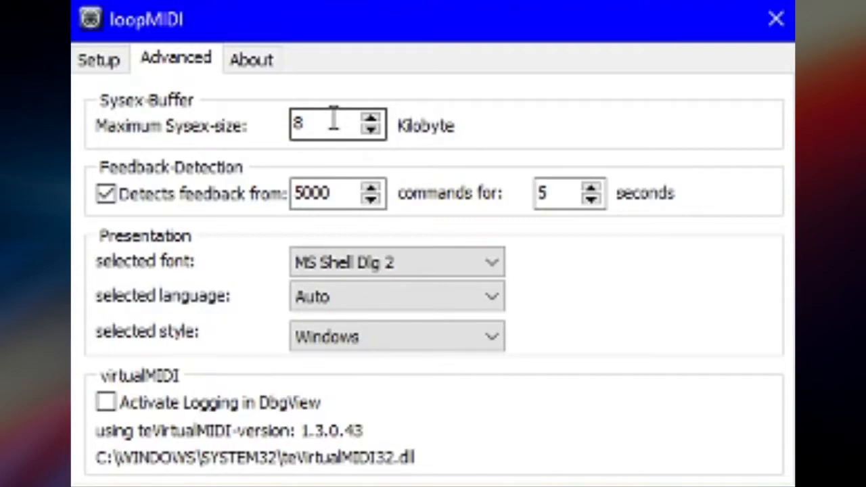
pyautogui.click(335, 129)
pyautogui.press('BackSpace')
pyautogui.write('9')
pyautogui.moveTo(328, 121); pyautogui.dragTo(176, 121)
pyautogui.write('8')
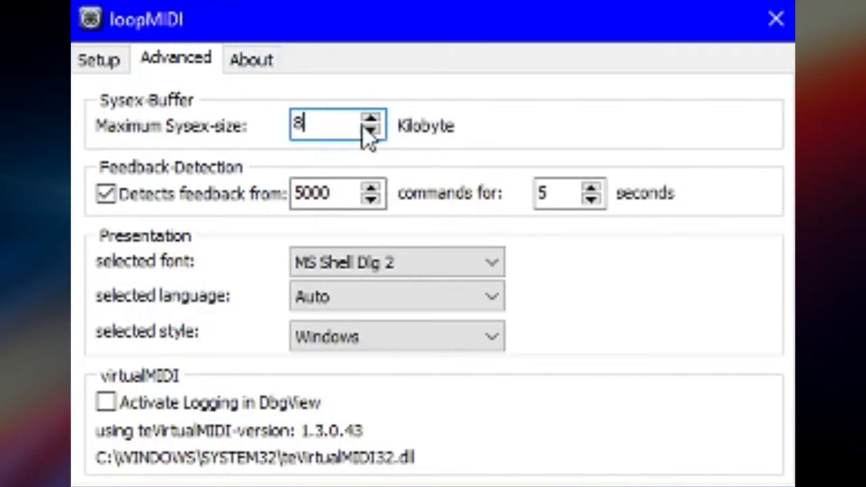
# Try a maximum Sysex-size of 5 kilobytes and recheck the value in the advanced settings.
pyautogui.moveTo(337, 125); pyautogui.dragTo(236, 126)
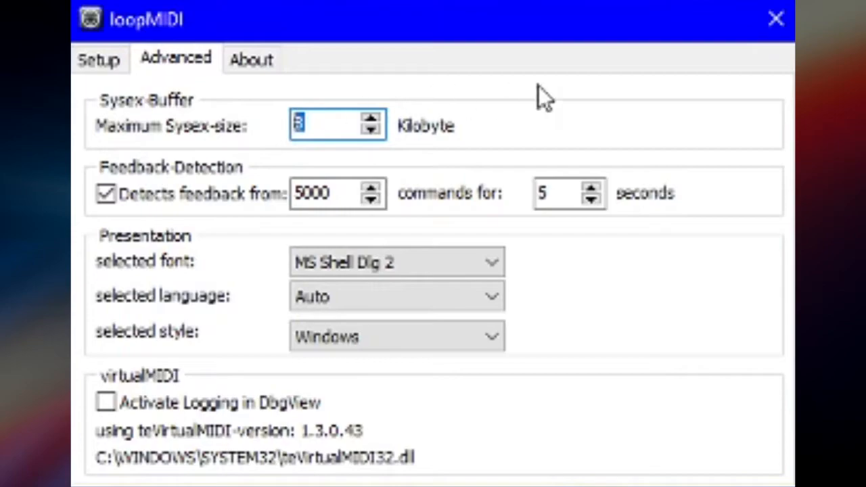
pyautogui.write('5')
pyautogui.click(98, 60)
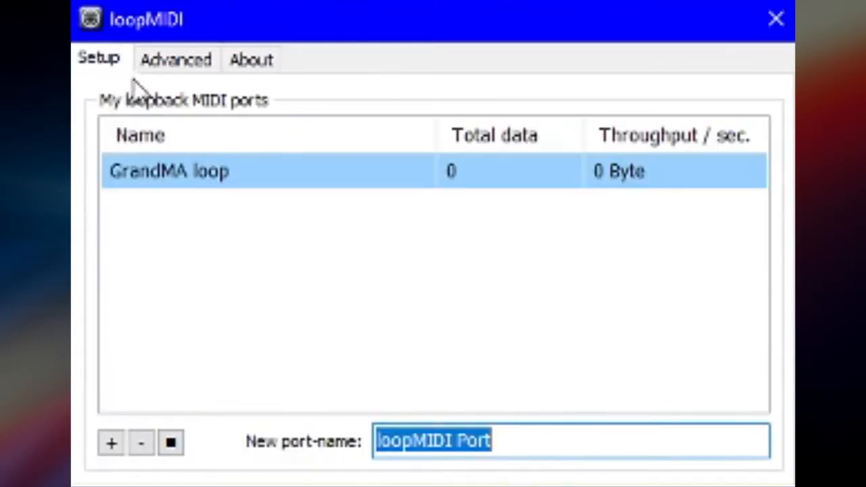
pyautogui.click(173, 75)
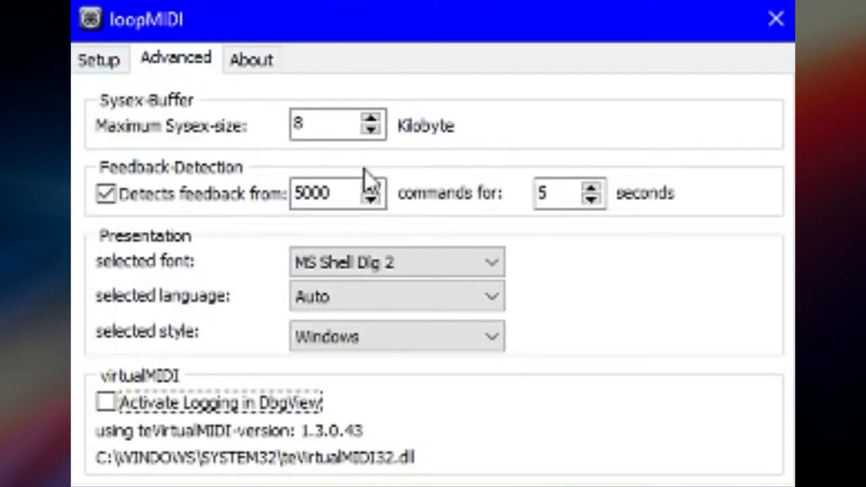
pyautogui.moveTo(332, 128); pyautogui.dragTo(297, 132)
pyautogui.click(305, 137)
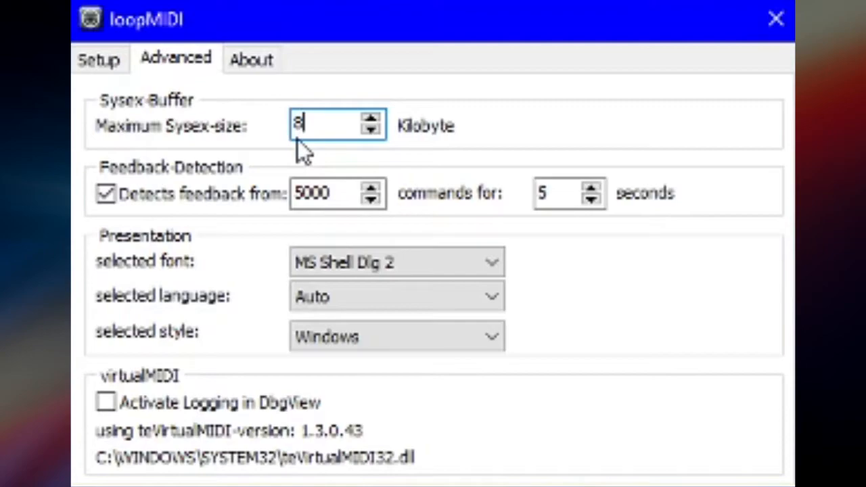
pyautogui.moveTo(319, 121); pyautogui.dragTo(260, 134)
pyautogui.click(310, 135)
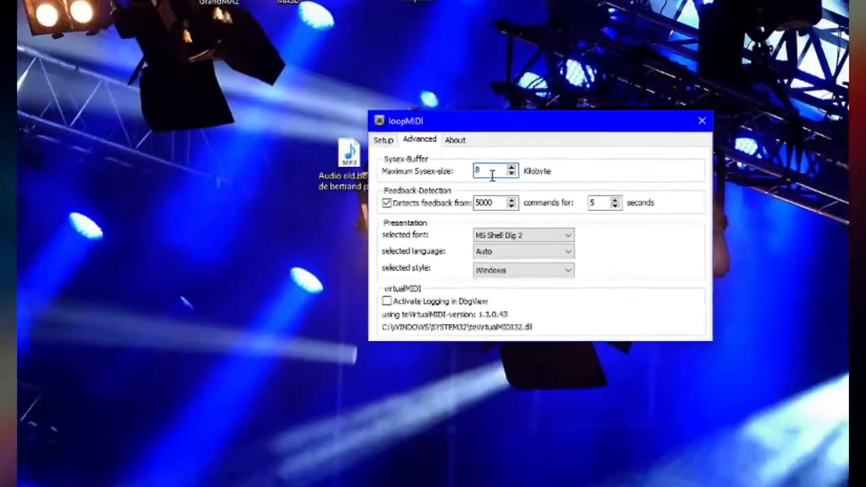
# Close the loopMIDI window and view the options of its background icon.
pyautogui.click(702, 120)
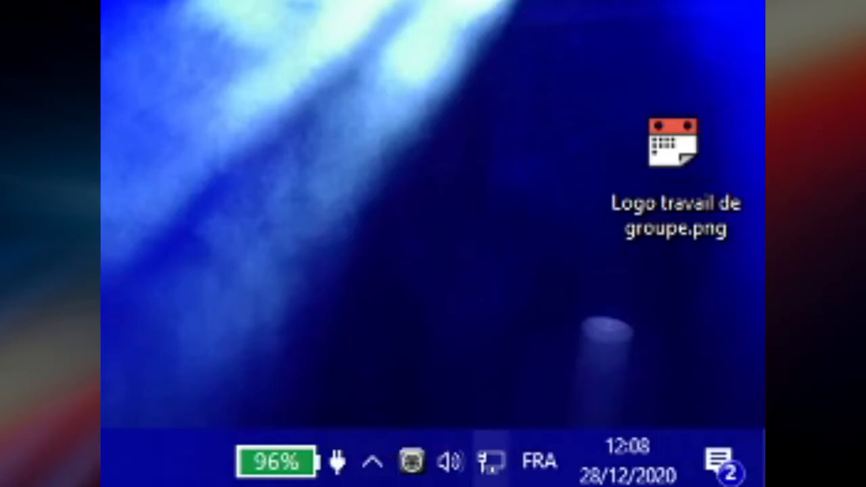
pyautogui.rightClick(416, 460)
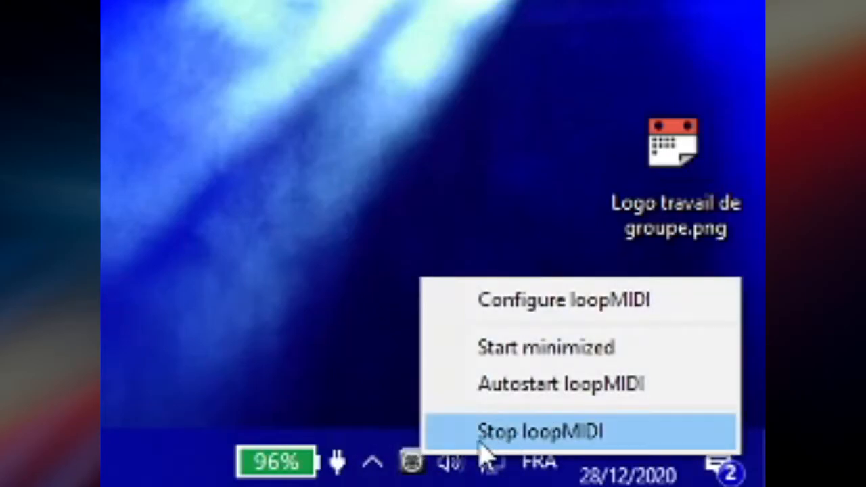
pyautogui.click(216, 241)
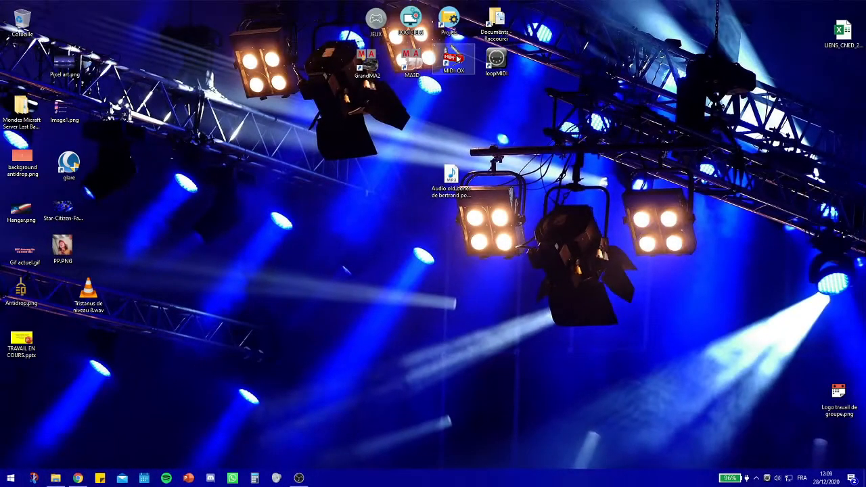
# Open MIDI-OX and attach MPKmini2 as the MIDI input to GrandMA loop as the MIDI output.
pyautogui.doubleClick(453, 59)
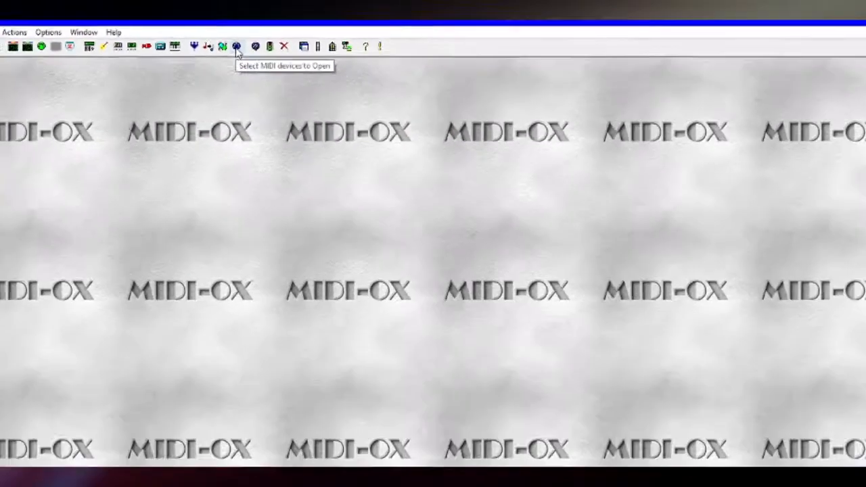
pyautogui.click(458, 203)
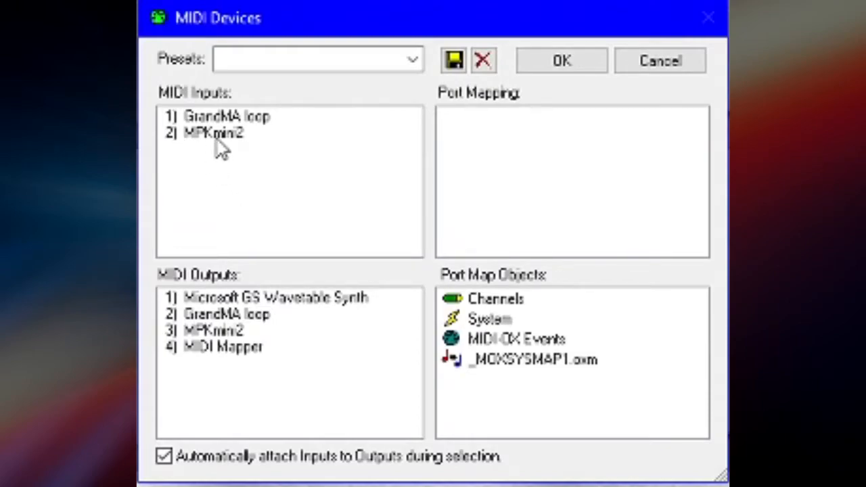
pyautogui.click(220, 148)
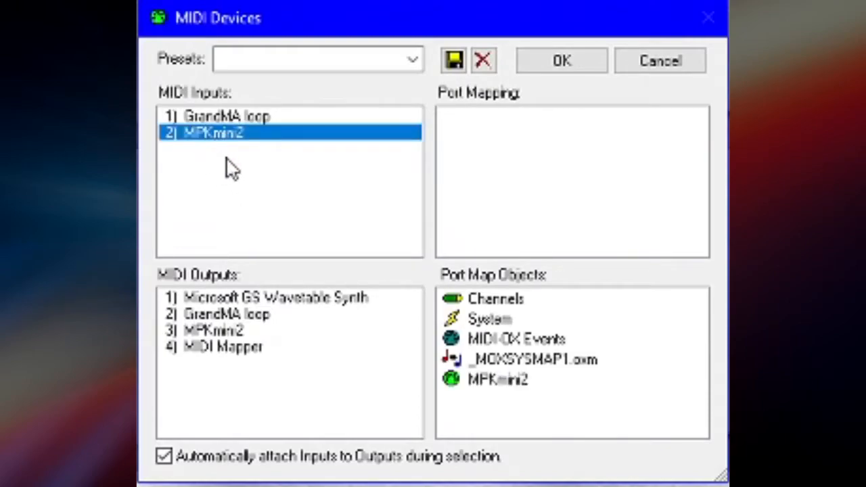
pyautogui.click(227, 316)
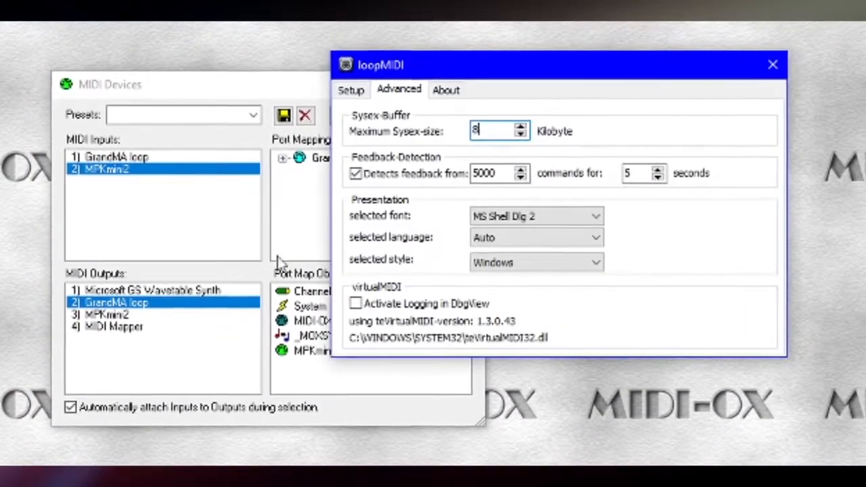
pyautogui.click(351, 90)
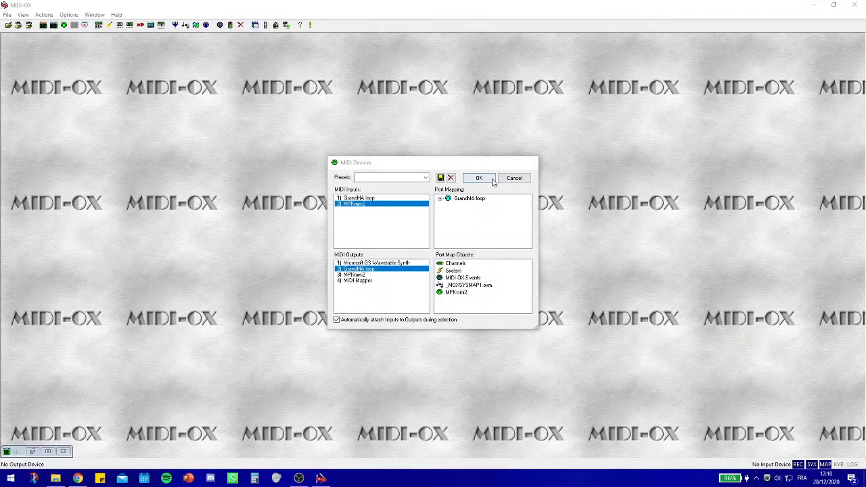
pyautogui.click(561, 61)
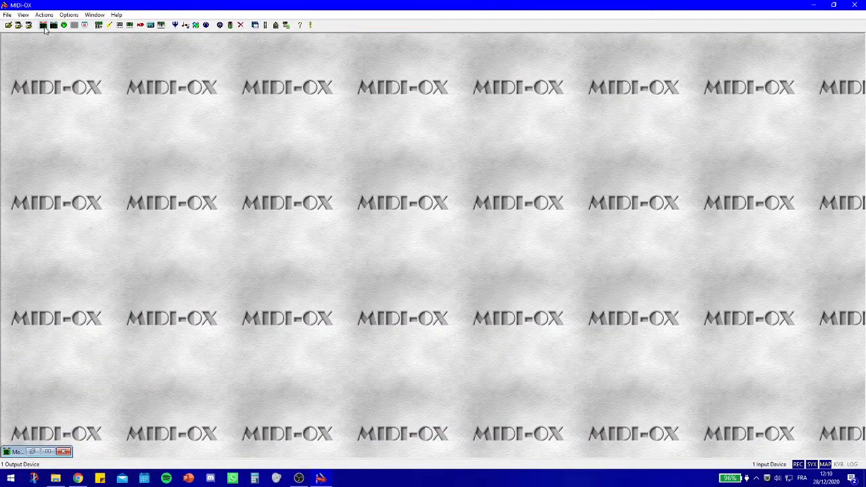
# Show the main input and output monitors.
pyautogui.click(161, 237)
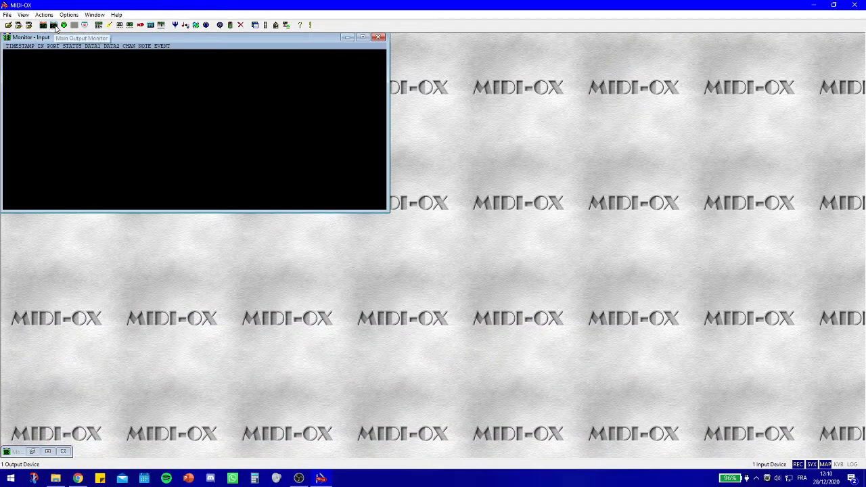
pyautogui.click(52, 25)
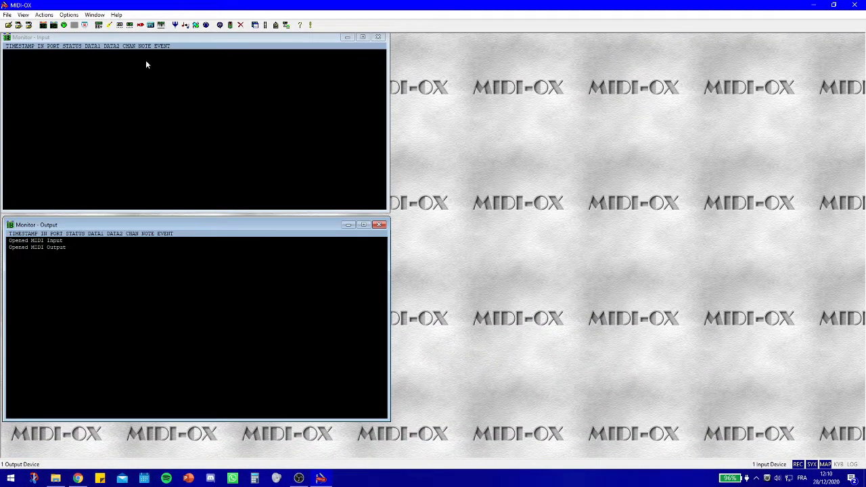
pyautogui.click(102, 38)
pyautogui.click(84, 226)
pyautogui.click(74, 38)
pyautogui.click(82, 224)
pyautogui.click(72, 37)
pyautogui.click(91, 222)
pyautogui.click(38, 39)
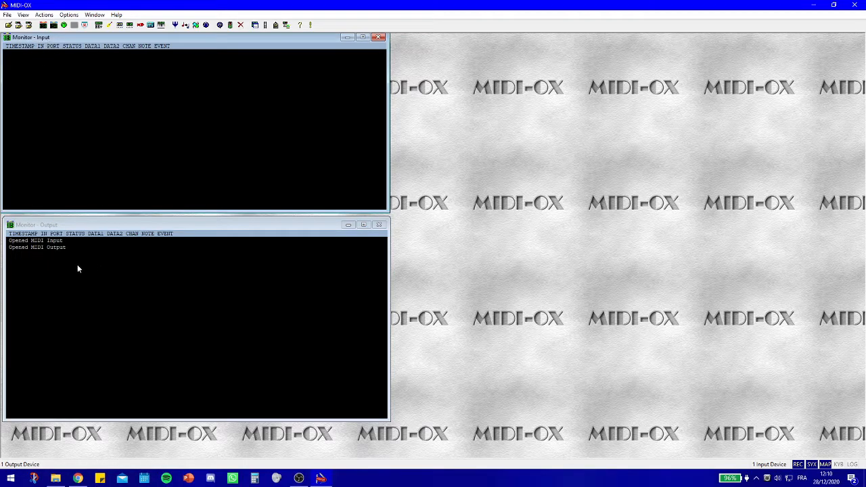
pyautogui.click(64, 225)
pyautogui.click(41, 39)
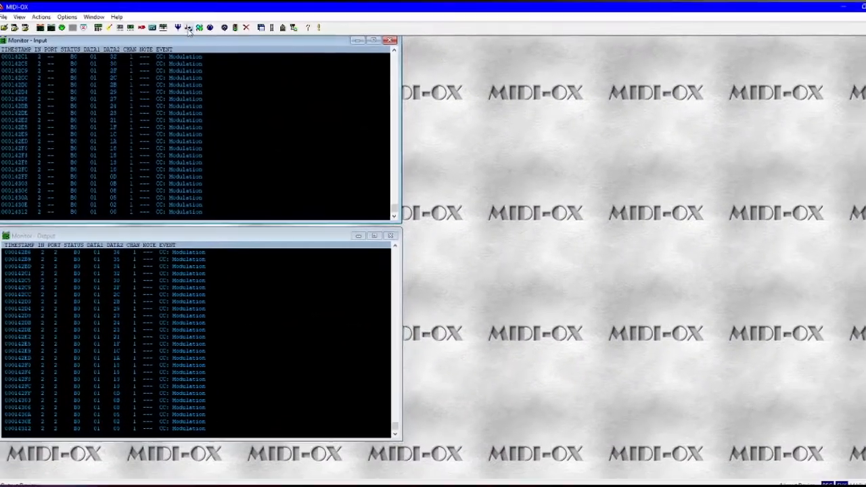
# Insert a new mapping in the translation map with input event type Ctrl and output event type NoteOn.
pyautogui.click(418, 216)
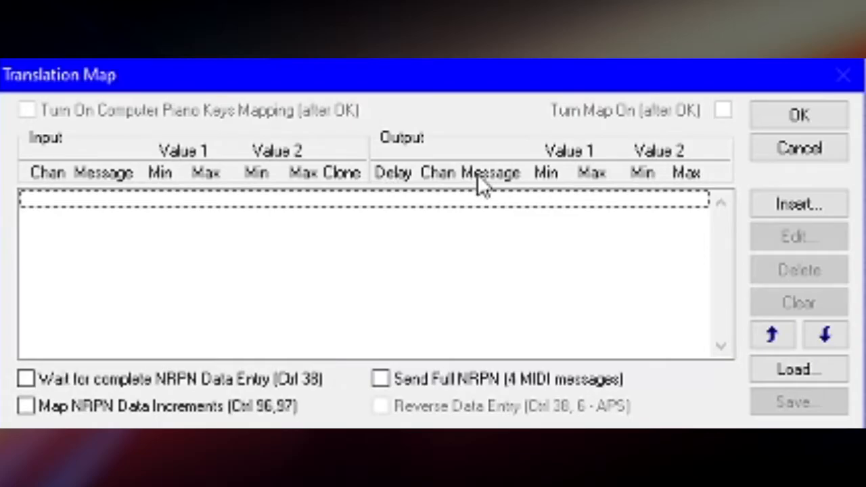
pyautogui.click(803, 209)
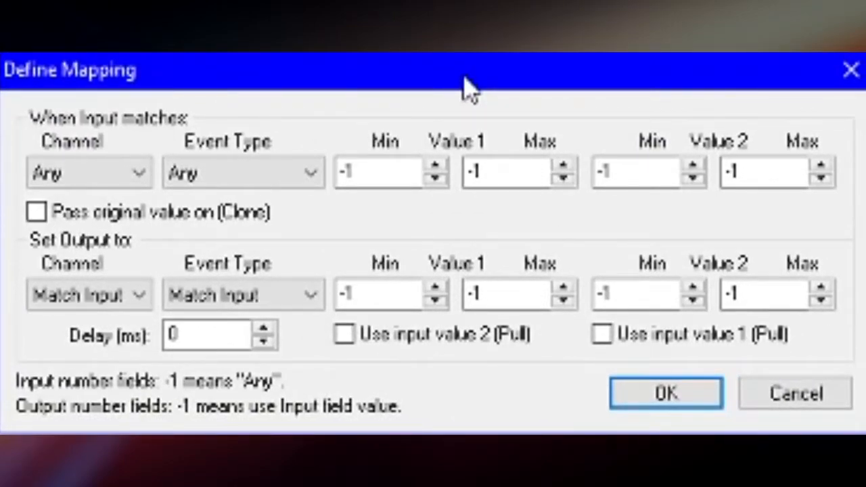
pyautogui.click(302, 177)
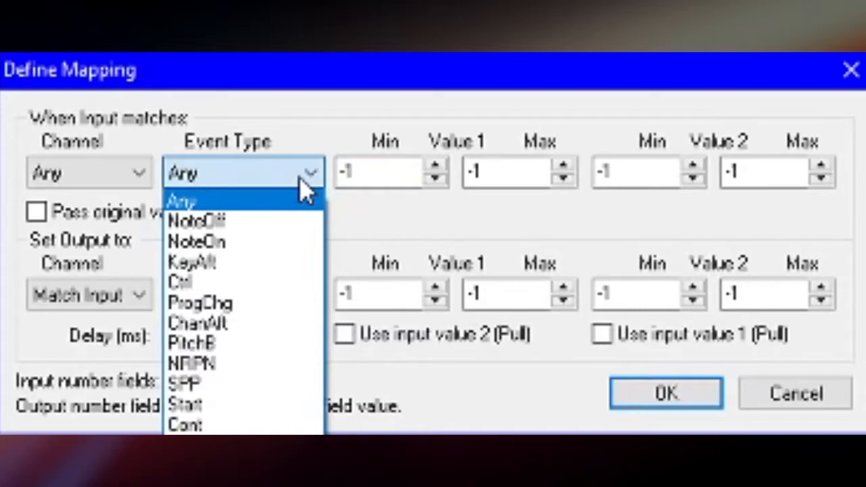
pyautogui.click(212, 284)
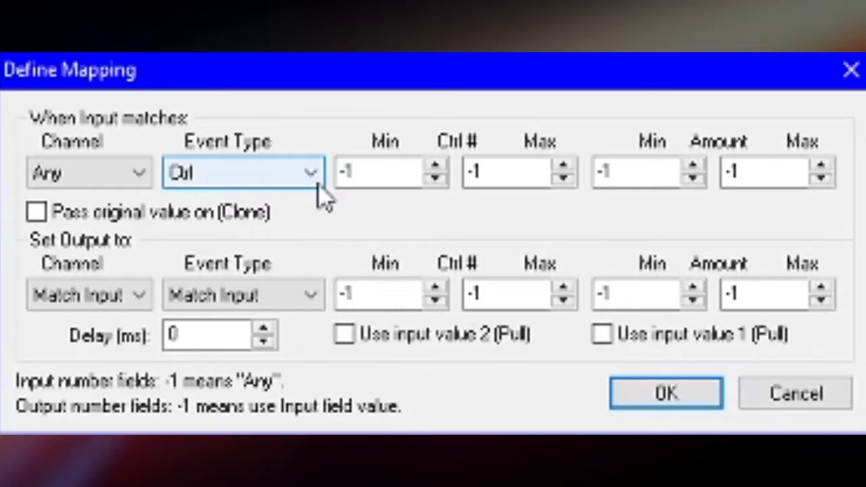
pyautogui.click(272, 304)
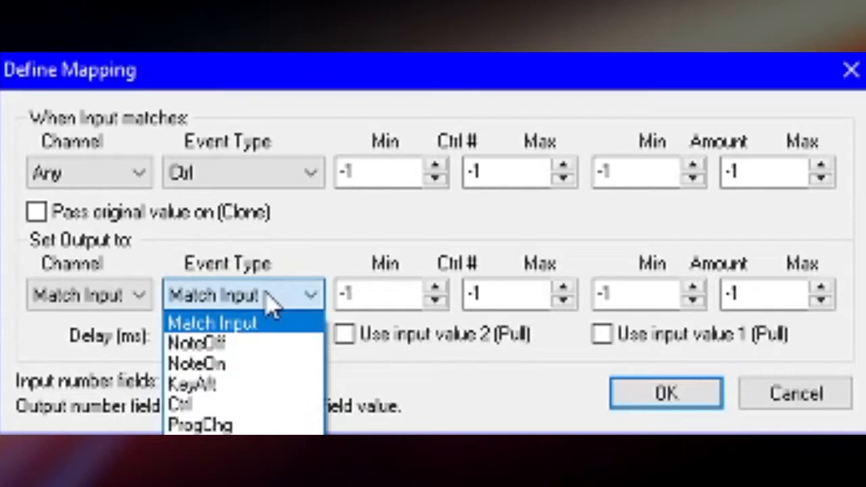
pyautogui.click(238, 366)
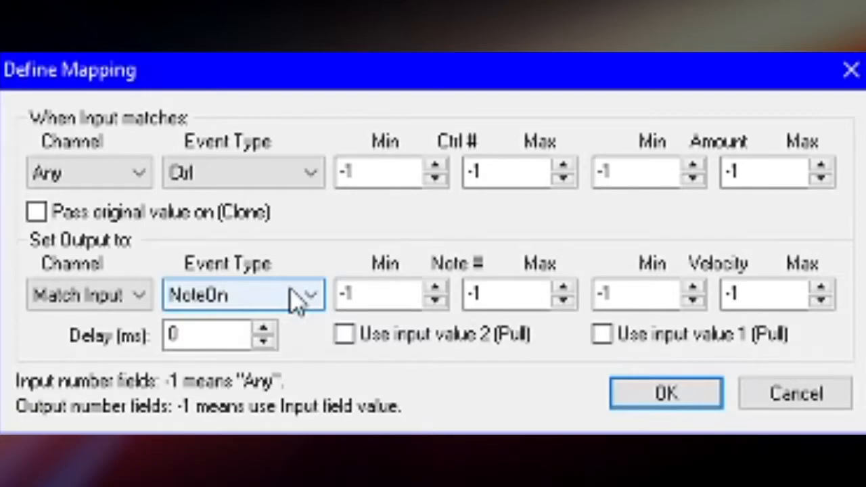
# Limit the mapping's input to control number 1 by setting both the Ctrl # minimum and maximum to 1.
pyautogui.click(380, 177)
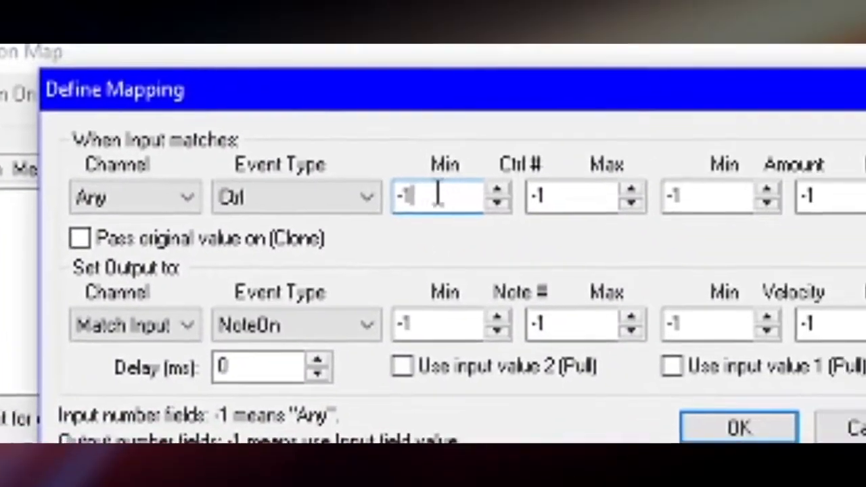
pyautogui.doubleClick(436, 192)
pyautogui.write('1')
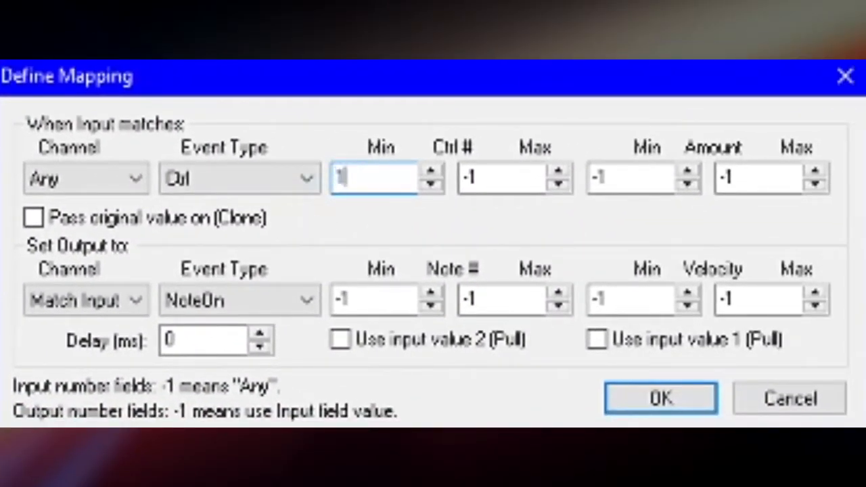
pyautogui.press('Tab')
pyautogui.write('1')
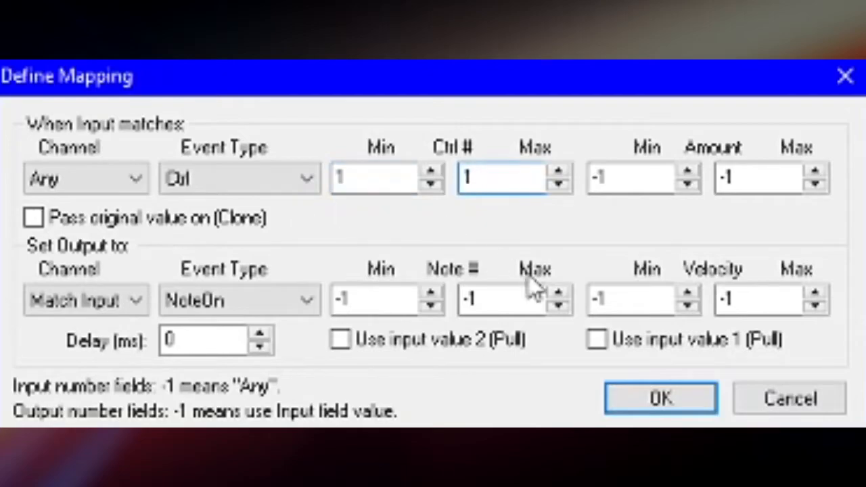
# Set the mapping's output Note # minimum and maximum to 1, and turn the translation map on.
pyautogui.moveTo(379, 302); pyautogui.dragTo(218, 301)
pyautogui.write('1')
pyautogui.press('Tab')
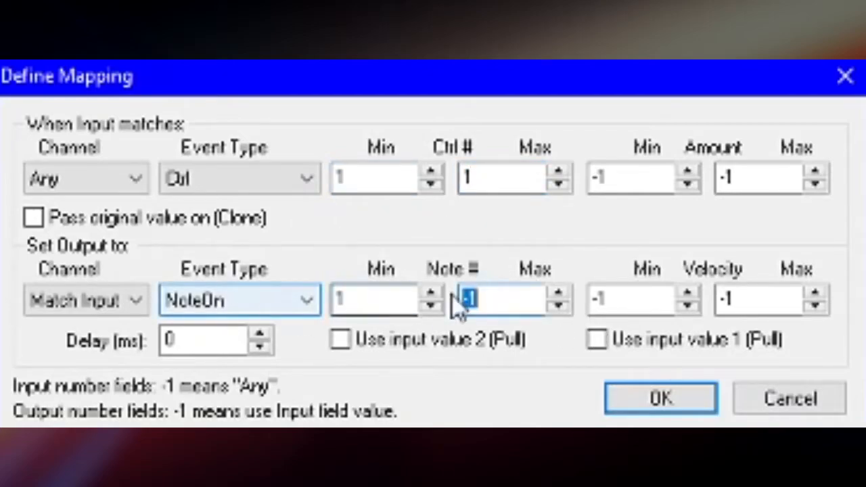
pyautogui.write('1')
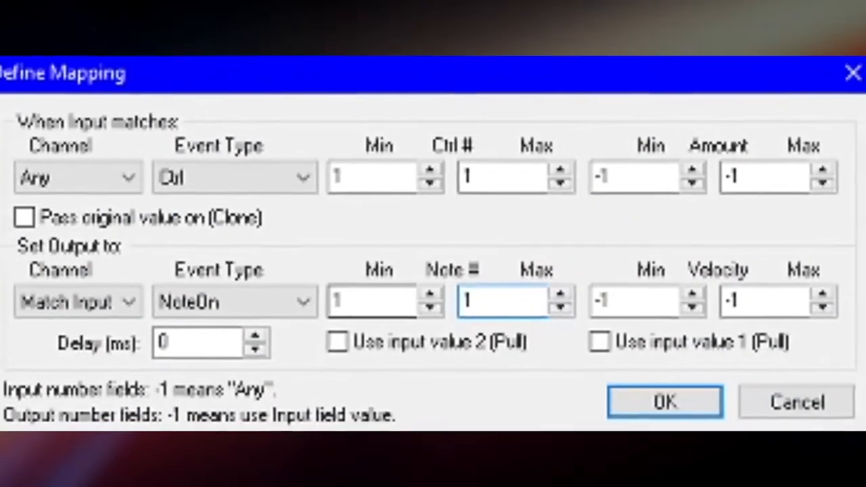
pyautogui.click(724, 465)
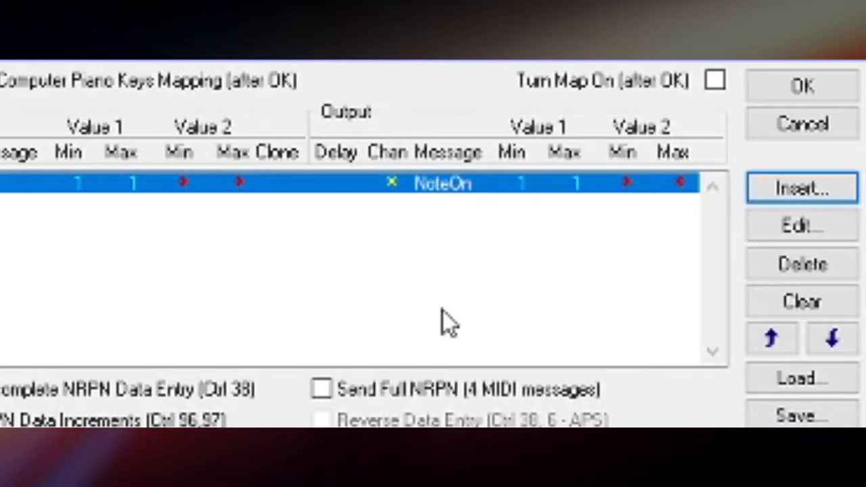
pyautogui.click(721, 86)
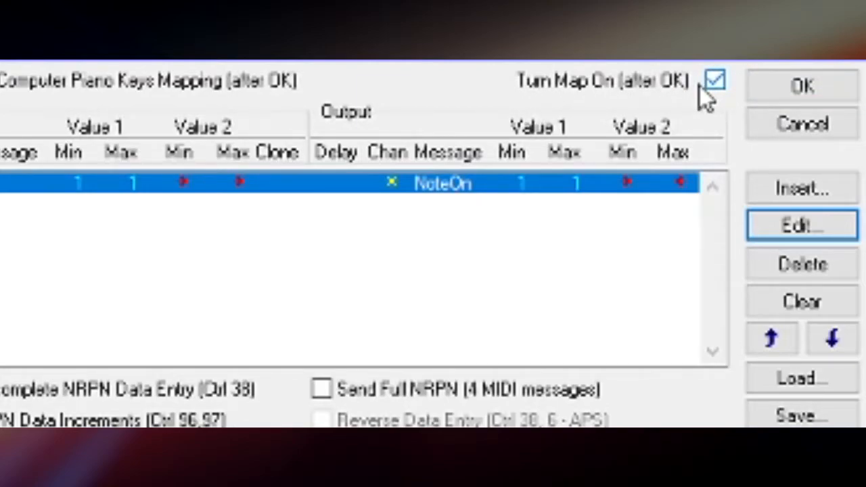
pyautogui.click(802, 86)
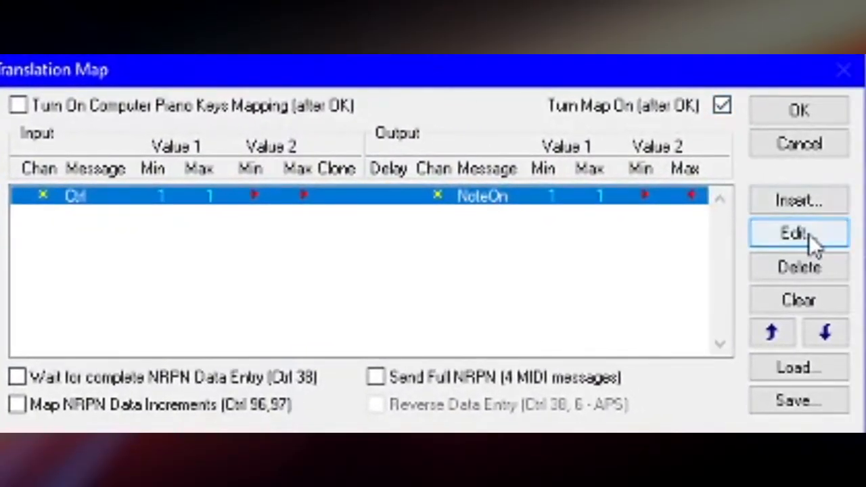
# Duplicate the Ctrl 1 mapping and set the copy's input Ctrl # and output Note # ranges to 2.
pyautogui.rightClick(473, 199)
pyautogui.click(568, 349)
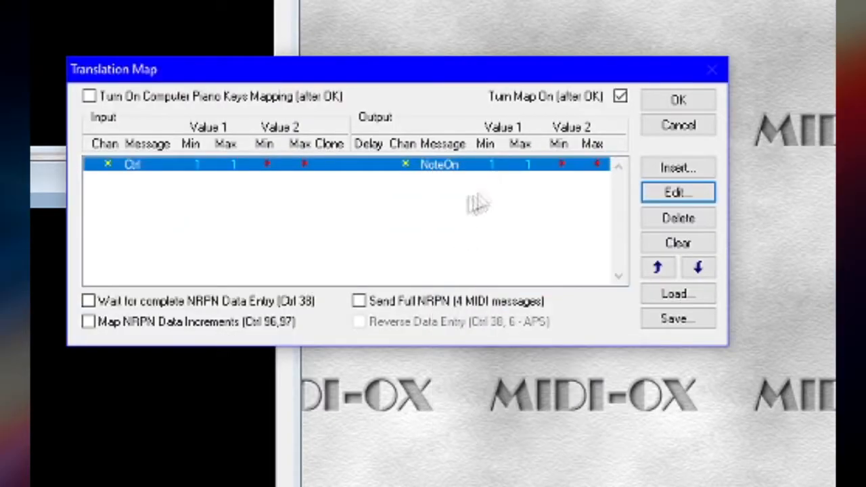
pyautogui.doubleClick(471, 166)
pyautogui.moveTo(292, 253); pyautogui.dragTo(190, 251)
pyautogui.write('2')
pyautogui.press('Tab')
pyautogui.write('2')
pyautogui.press('Tab')
pyautogui.press('Tab')
pyautogui.press('Tab')
pyautogui.press('Tab')
pyautogui.press('Tab')
pyautogui.press('Tab')
pyautogui.write('2')
pyautogui.press('Tab')
pyautogui.press('Return')
# Paste another copy of the mapping and set its Ctrl # and Note # ranges to 3.
pyautogui.hotkey('ctrl', 'v')
pyautogui.doubleClick(255, 163)
pyautogui.press('Tab')
pyautogui.press('Tab')
pyautogui.write('3')
pyautogui.press('Tab')
pyautogui.write('3')
pyautogui.press('Tab')
pyautogui.press('Tab')
pyautogui.press('Tab')
pyautogui.press('Tab')
pyautogui.press('Tab')
pyautogui.press('Tab')
# Add a copied mapping that translates Ctrl # 4 to NoteOn with Note # 4.
pyautogui.doubleClick(324, 163)
pyautogui.press('Tab')
pyautogui.press('Tab')
pyautogui.write('4')
pyautogui.press('Tab')
pyautogui.write('4')
pyautogui.press('Tab')
pyautogui.press('Tab')
pyautogui.press('Tab')
pyautogui.press('Tab')
pyautogui.press('Tab')
pyautogui.press('Tab')
pyautogui.write('4')
pyautogui.press('Tab')
# Add a copied mapping that translates Ctrl # 5 to NoteOn with Note # 5.
pyautogui.doubleClick(328, 164)
pyautogui.press('Tab')
pyautogui.press('Tab')
pyautogui.write('5')
pyautogui.press('Tab')
pyautogui.write('5')
pyautogui.press('Tab')
pyautogui.press('Tab')
pyautogui.press('Tab')
pyautogui.press('Tab')
pyautogui.press('Tab')
pyautogui.press('Tab')
pyautogui.write('5')
pyautogui.press('Tab')
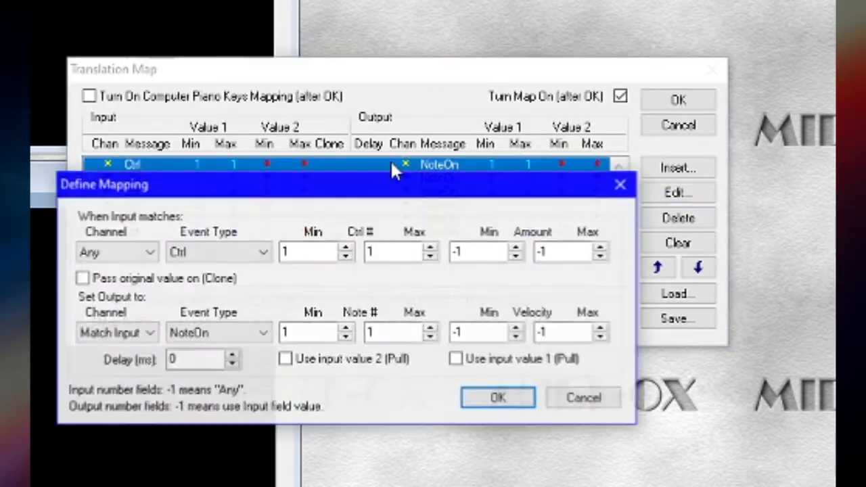
# Set the copied mapping's Ctrl # minimum and maximum and its Note # minimum and maximum to 6.
pyautogui.press('Tab')
pyautogui.press('Tab')
pyautogui.write('6')
pyautogui.press('Tab')
pyautogui.write('6')
pyautogui.press('Tab')
pyautogui.press('Tab')
pyautogui.press('Tab')
pyautogui.press('Tab')
pyautogui.press('Tab')
pyautogui.press('Tab')
pyautogui.write('6')
pyautogui.press('Tab')
pyautogui.write('6')
pyautogui.press('Return')
# Edit the topmost copied mapping so that its Ctrl # and Note # ranges are both 8.
pyautogui.doubleClick(407, 161)
pyautogui.press('Tab')
pyautogui.press('Tab')
pyautogui.write('8')
pyautogui.press('Tab')
pyautogui.write('8')
pyautogui.press('Tab')
pyautogui.press('Tab')
pyautogui.press('Tab')
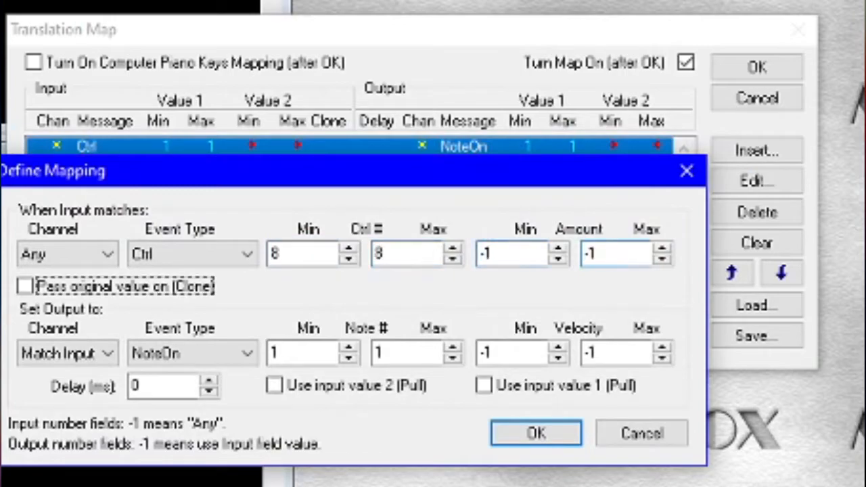
pyautogui.press('Tab')
pyautogui.press('Tab')
pyautogui.press('Tab')
pyautogui.write('8')
pyautogui.press('Tab')
pyautogui.write('8')
pyautogui.press('Return')
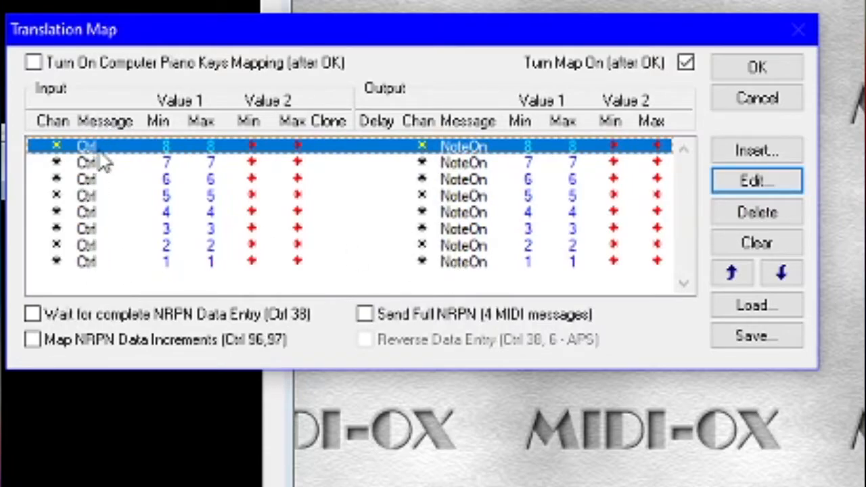
# Review the Ctrl inputs and NoteOn outputs of the mappings in the translation map row by row.
pyautogui.press('Down')
pyautogui.press('Down')
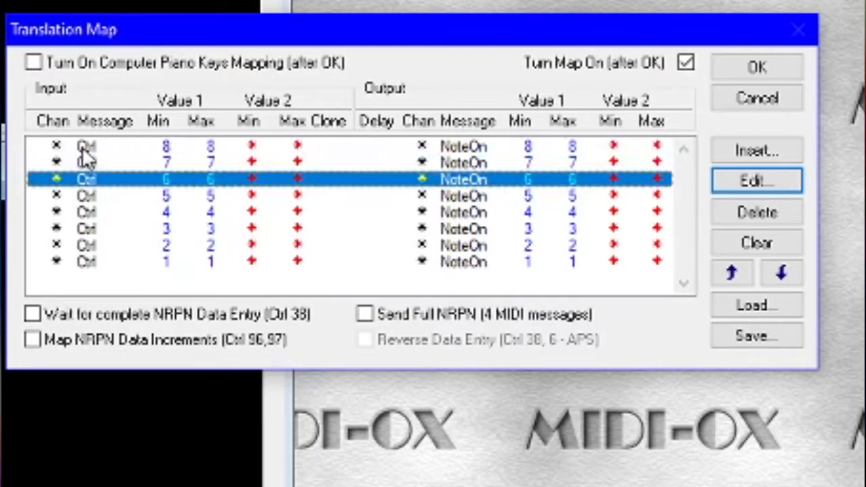
pyautogui.click(89, 147)
pyautogui.click(88, 163)
pyautogui.click(86, 180)
pyautogui.click(85, 197)
pyautogui.click(87, 212)
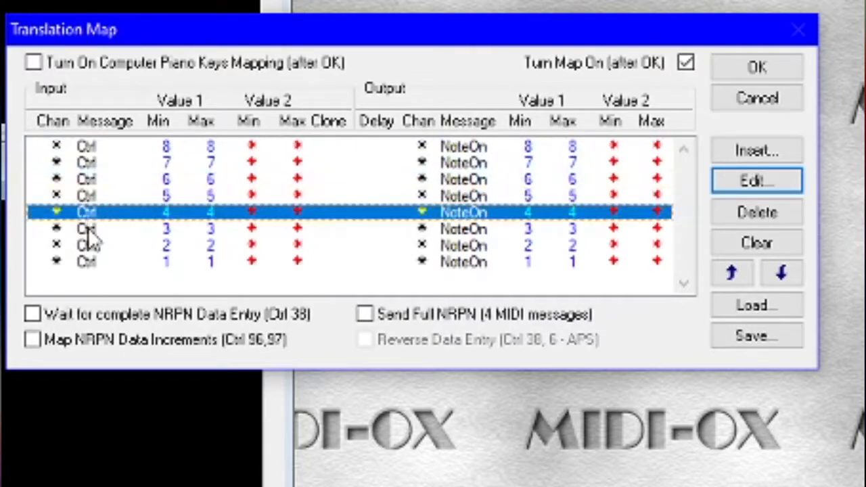
pyautogui.click(88, 229)
pyautogui.click(86, 245)
pyautogui.click(85, 262)
pyautogui.click(487, 156)
pyautogui.click(485, 163)
pyautogui.click(468, 179)
pyautogui.click(467, 195)
pyautogui.click(465, 212)
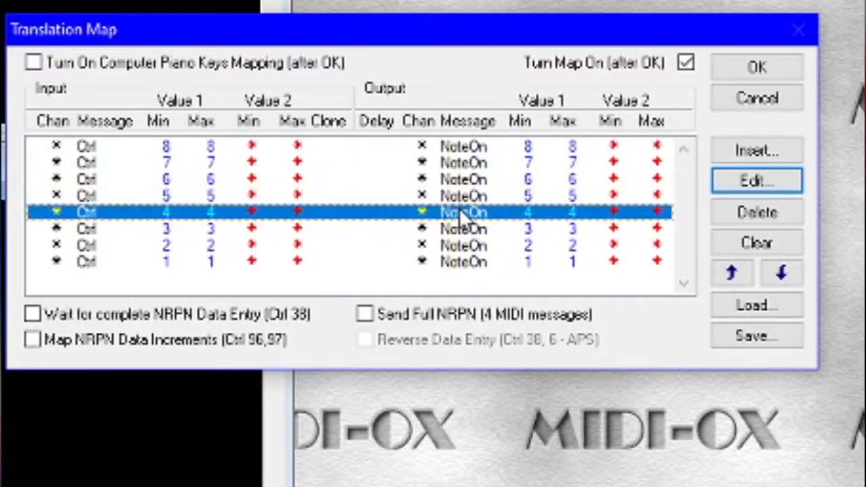
# Check the input and output event types of the Ctrl 8 mapping, and apply the translation map.
pyautogui.doubleClick(480, 153)
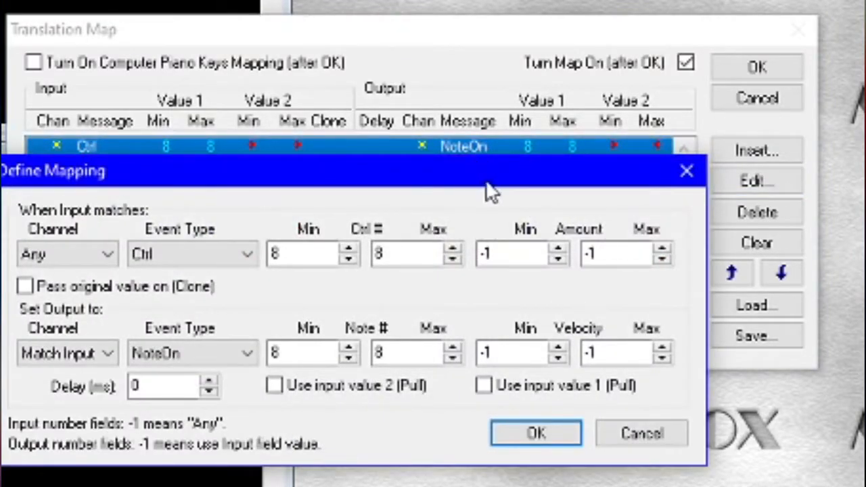
pyautogui.click(201, 255)
pyautogui.click(204, 259)
pyautogui.click(181, 350)
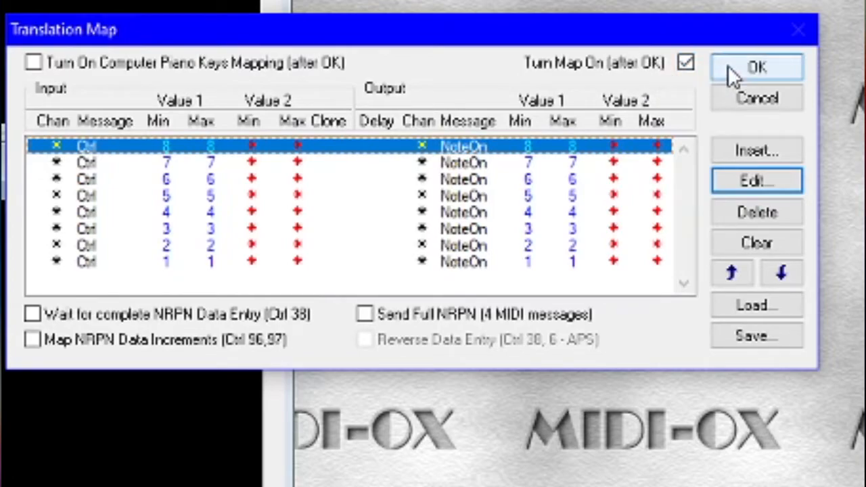
pyautogui.click(729, 68)
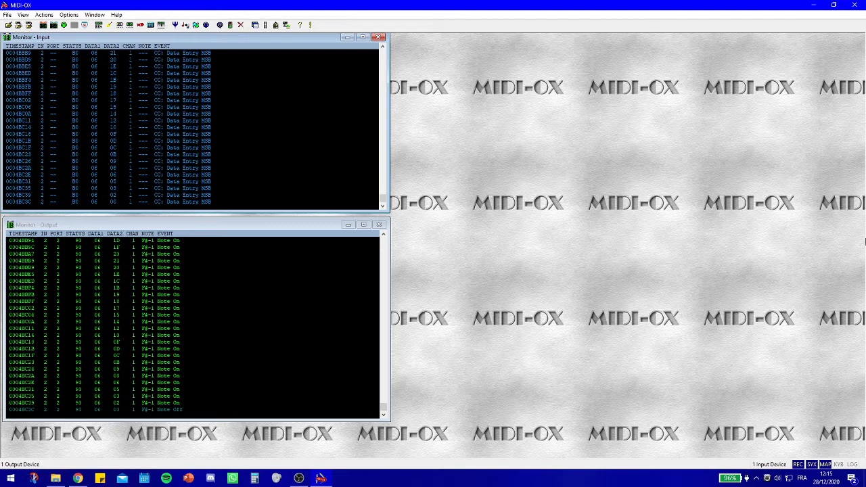
# Minimize MIDI-OX, launch GrandMA2 and create a new show named "tutorial" with its show data cleared.
pyautogui.click(813, 5)
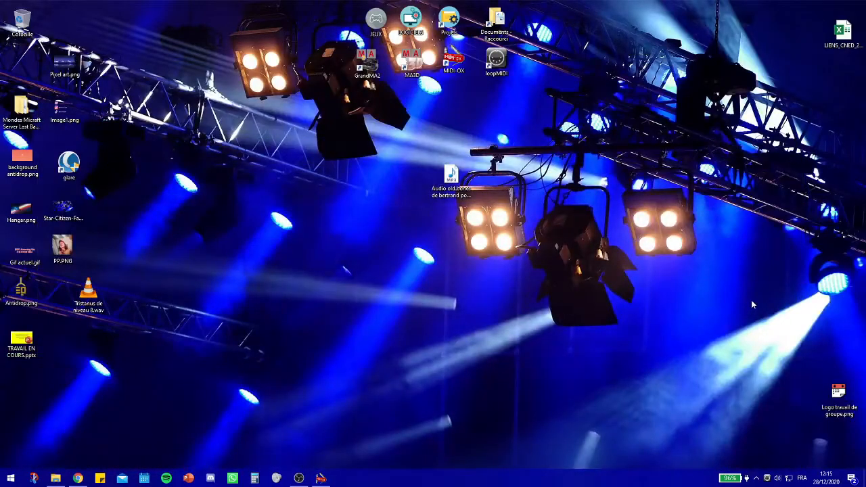
pyautogui.doubleClick(381, 68)
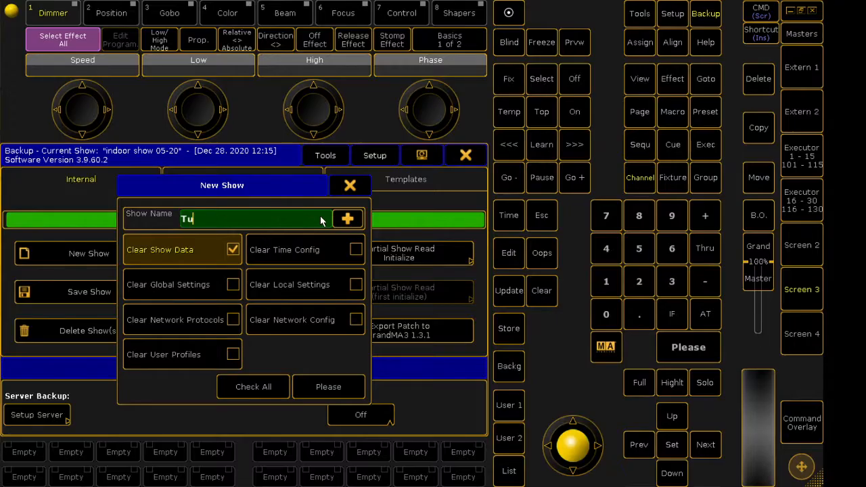
pyautogui.write('tp')
pyautogui.press('BackSpace')
pyautogui.write('orial')
pyautogui.press('Return')
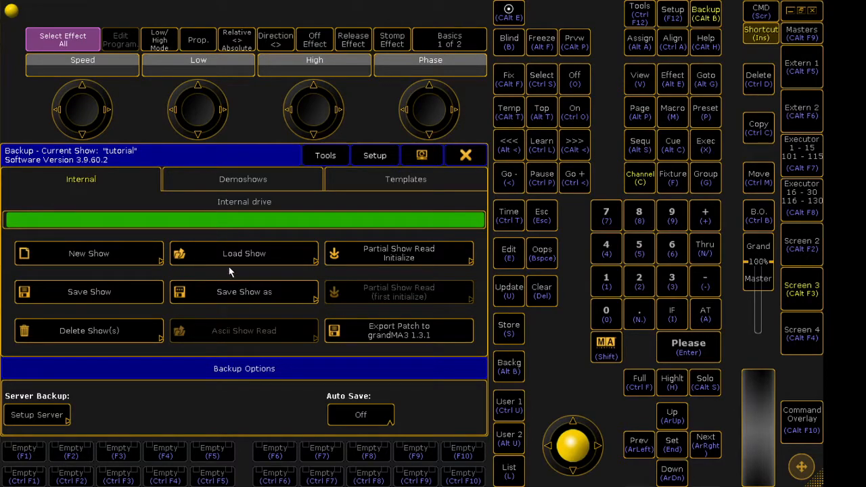
pyautogui.click(466, 155)
# Show and hide Screen 2, and turn off the keyboard shortcut mode.
pyautogui.click(800, 247)
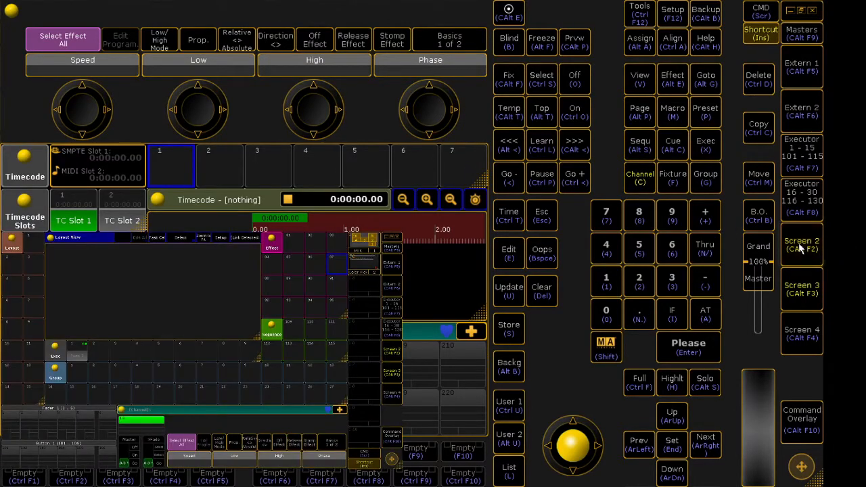
pyautogui.click(801, 250)
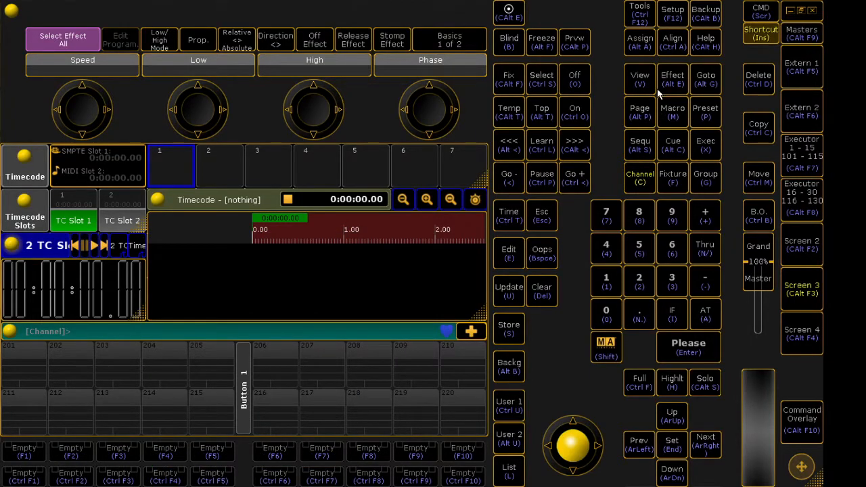
pyautogui.press('Insert')
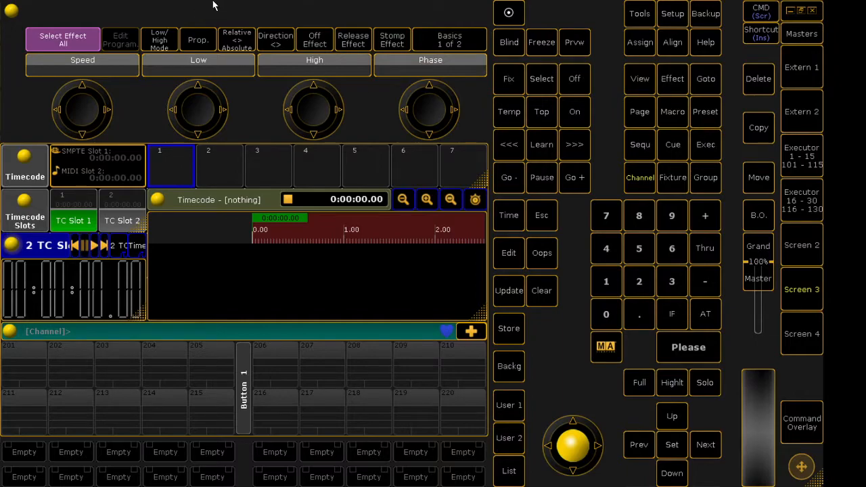
# Set both the MIDI In Device and the MIDI Out Device to GrandMA loop in the onPC options.
pyautogui.click(11, 12)
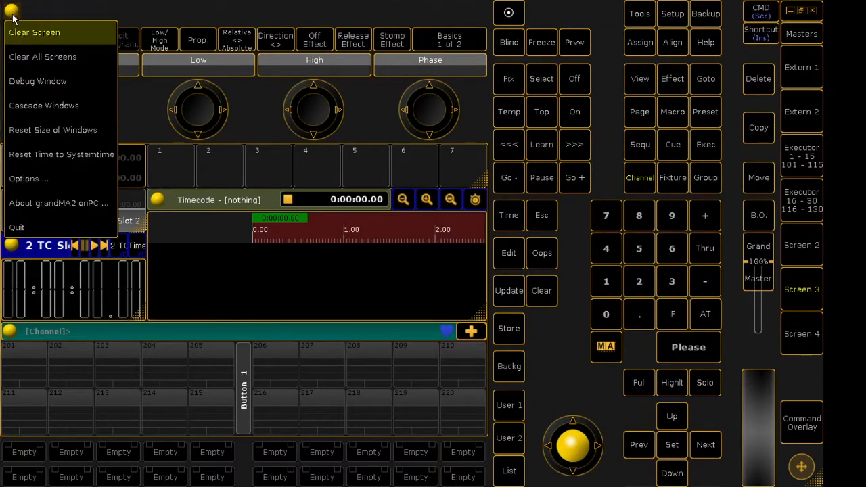
pyautogui.click(61, 177)
pyautogui.click(365, 212)
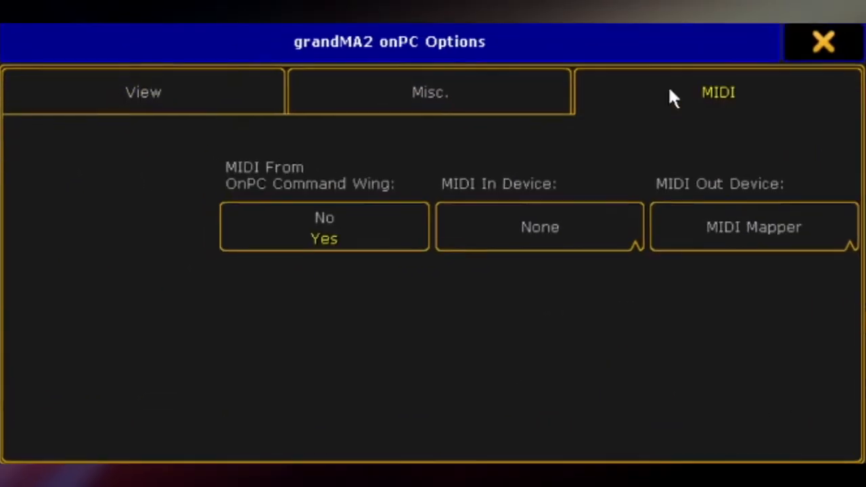
pyautogui.click(535, 226)
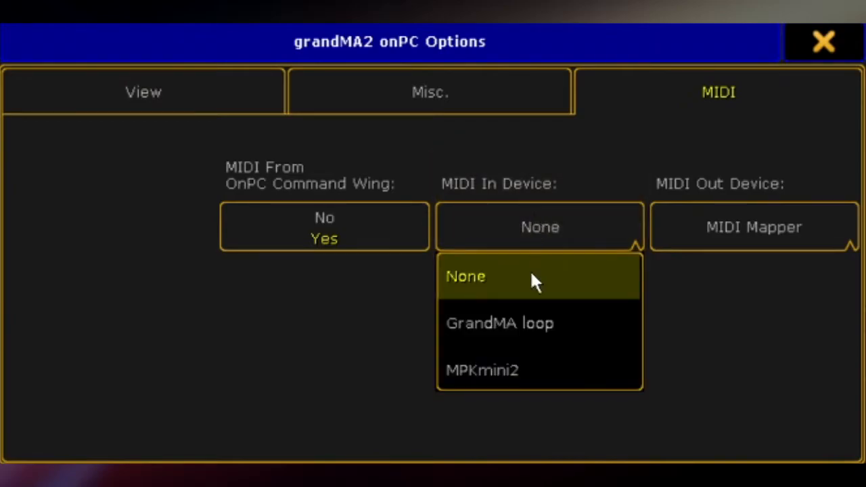
pyautogui.click(545, 326)
pyautogui.click(716, 245)
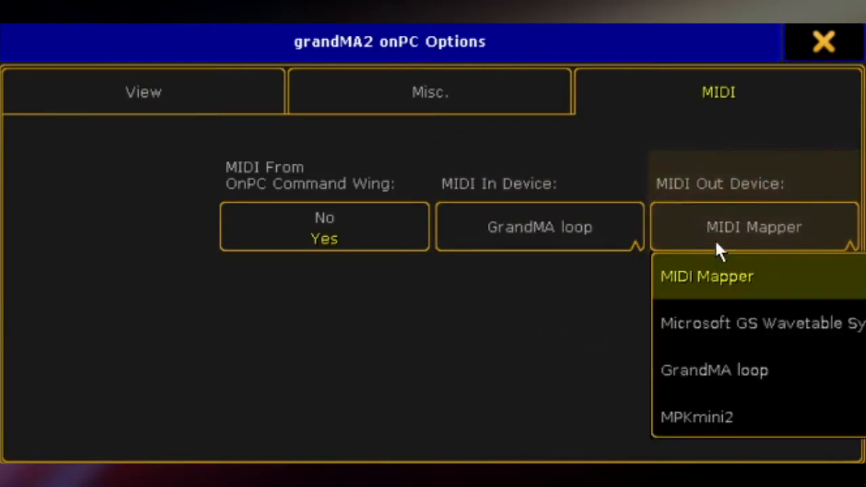
pyautogui.click(736, 367)
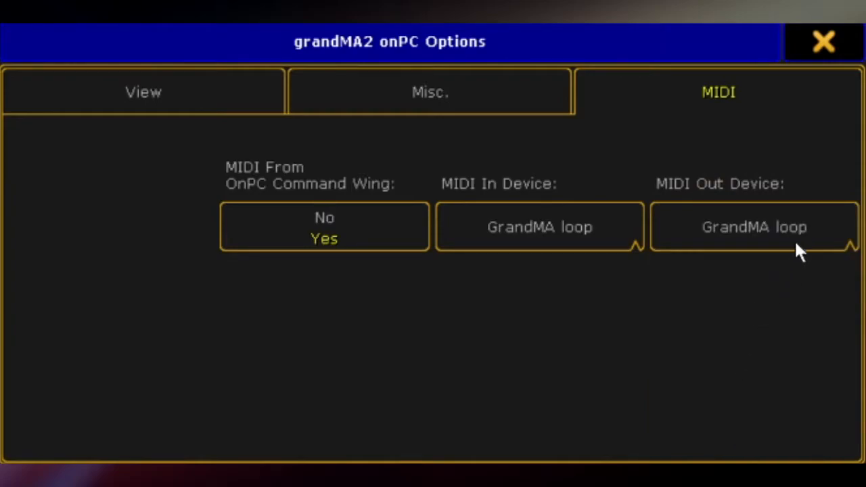
pyautogui.click(841, 46)
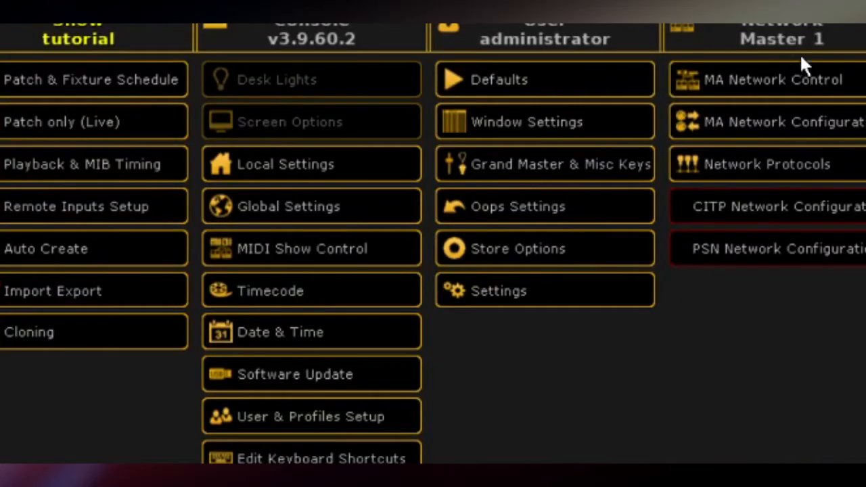
# Add a new MIDI remote in the Remote Inputs Setup and display the incoming MIDI message log.
pyautogui.click(81, 203)
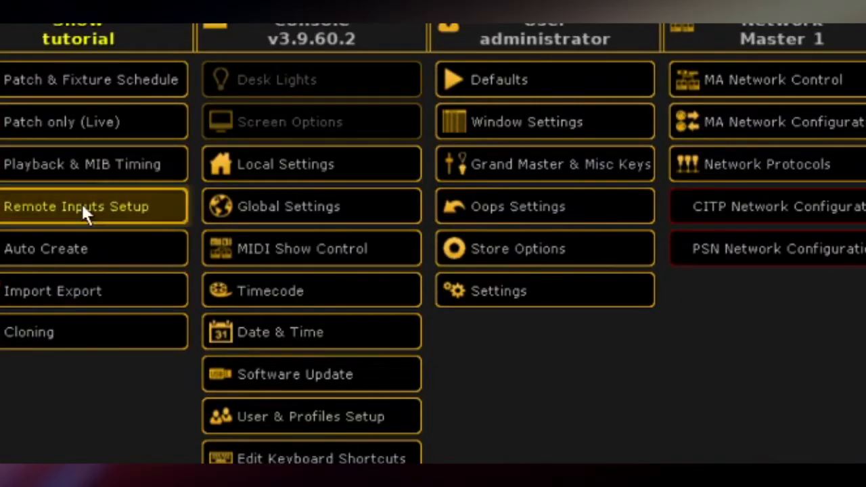
pyautogui.click(379, 32)
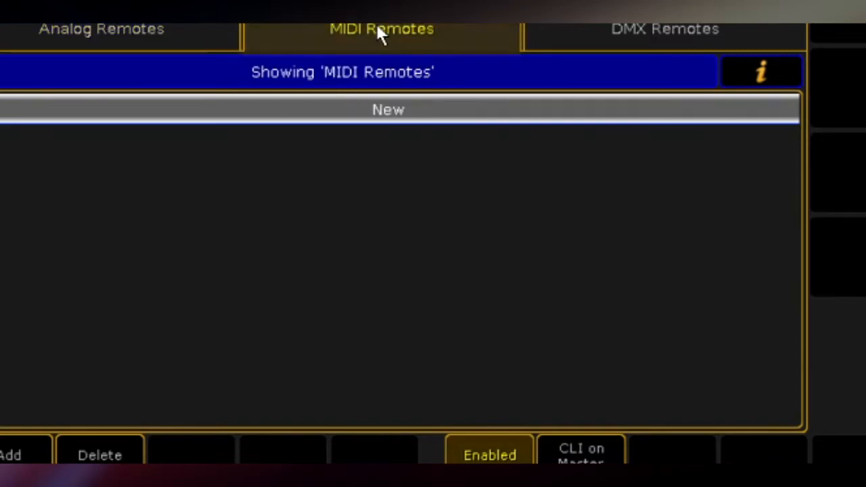
pyautogui.click(408, 110)
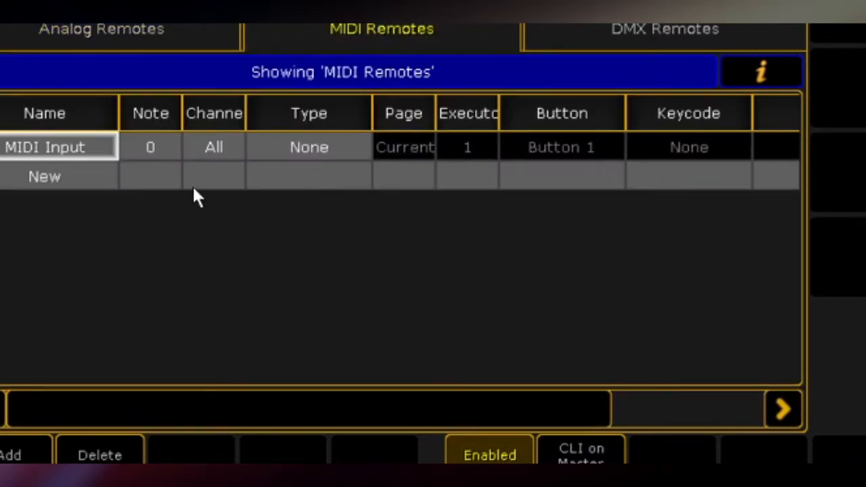
pyautogui.click(760, 75)
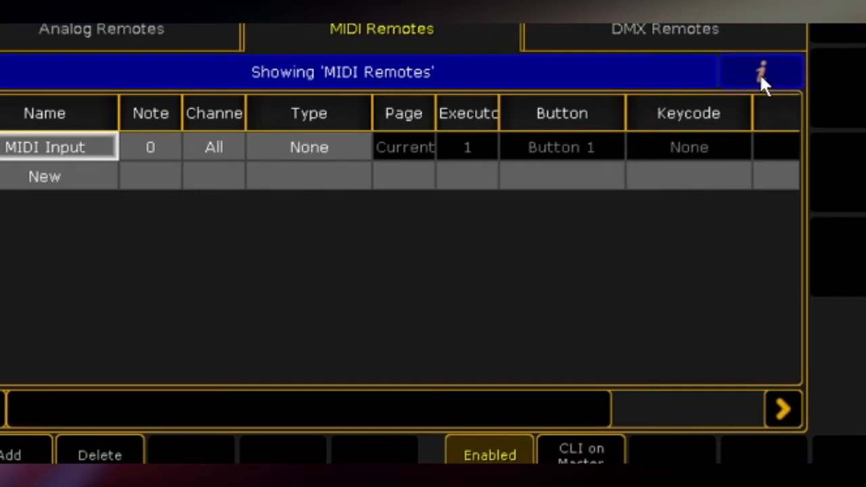
pyautogui.click(761, 75)
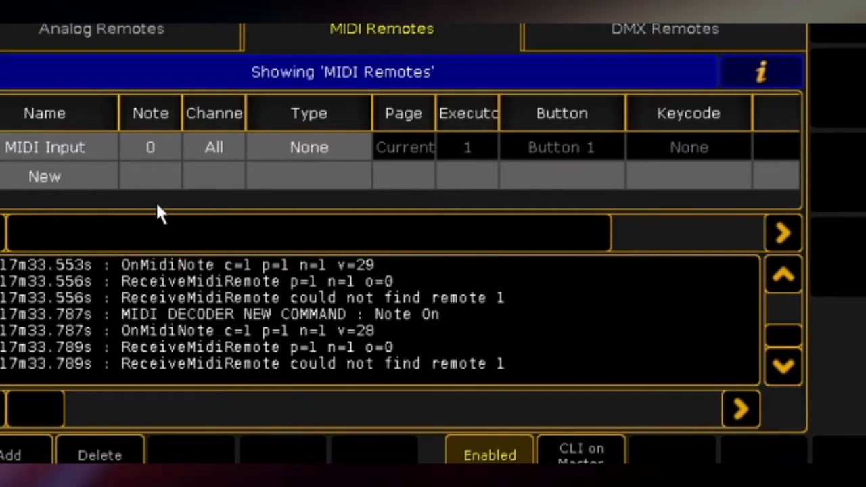
# Set the new MIDI remote's note to 1 and leave its channel on All.
pyautogui.click(171, 150)
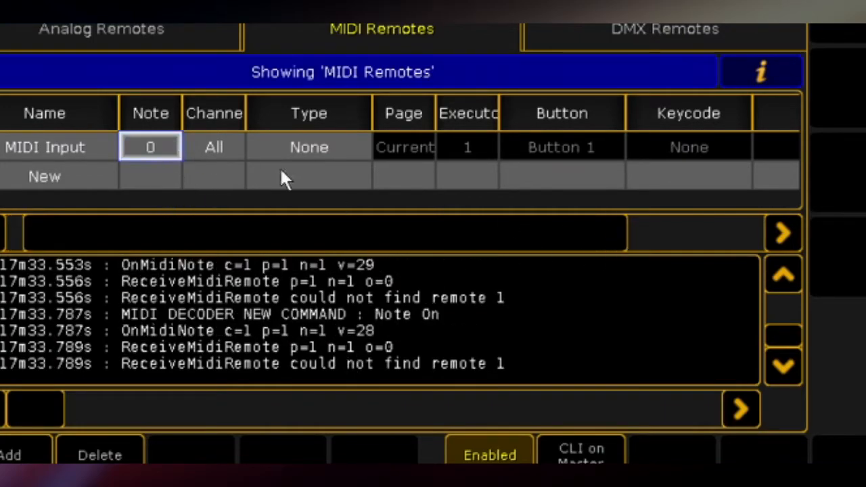
pyautogui.click(167, 146)
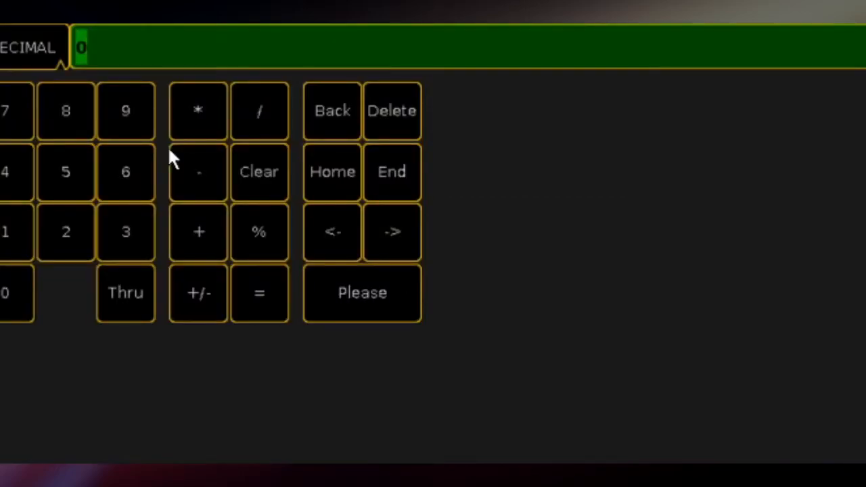
pyautogui.write('1')
pyautogui.press('Return')
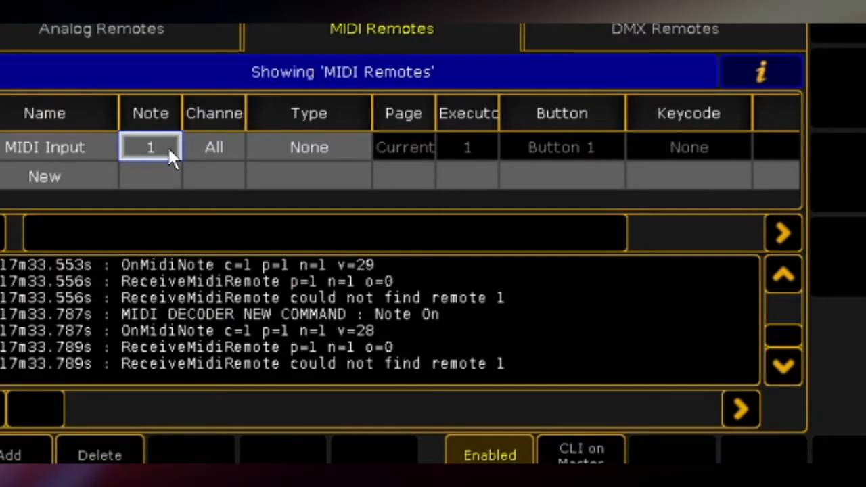
pyautogui.click(215, 143)
pyautogui.click(215, 142)
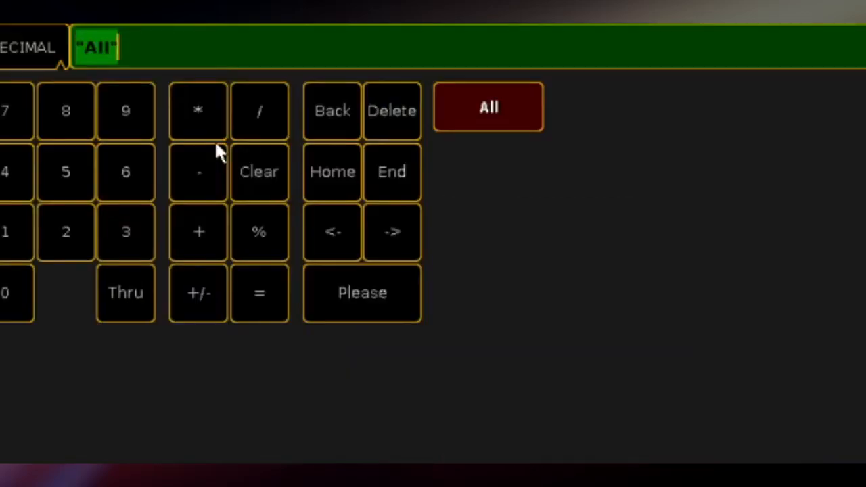
pyautogui.click(859, 9)
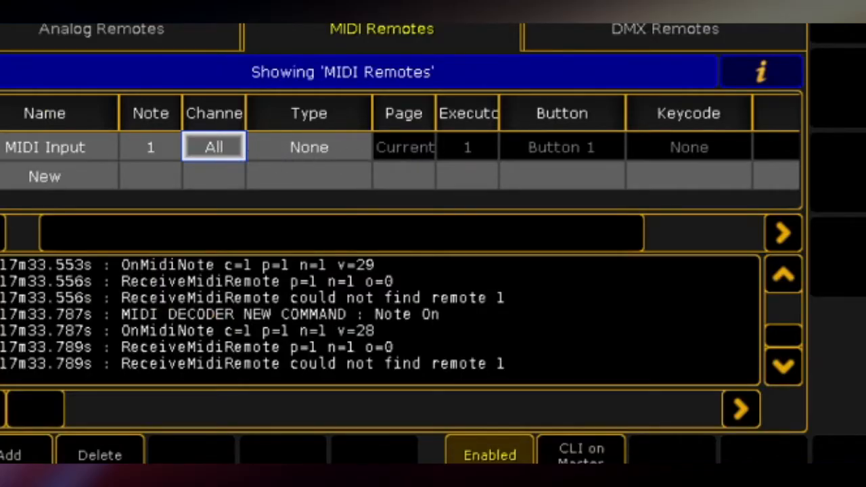
# Hide the MIDI message log and set the remote's type to Exec.
pyautogui.click(757, 69)
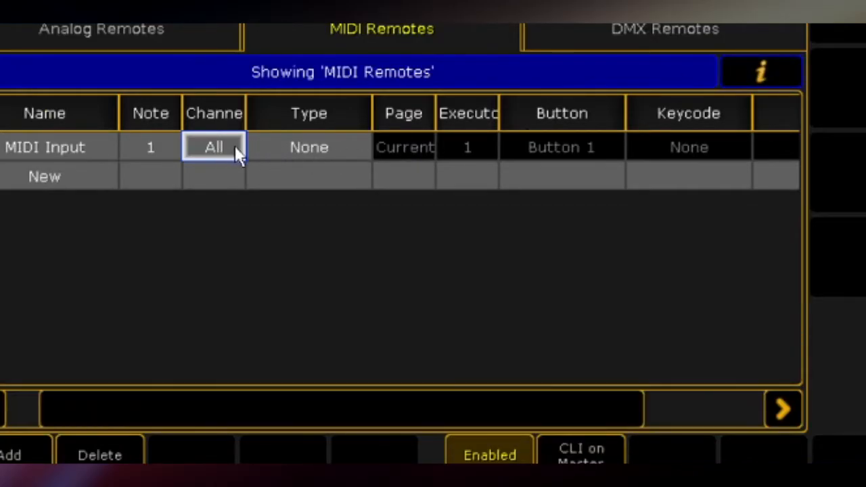
pyautogui.doubleClick(294, 154)
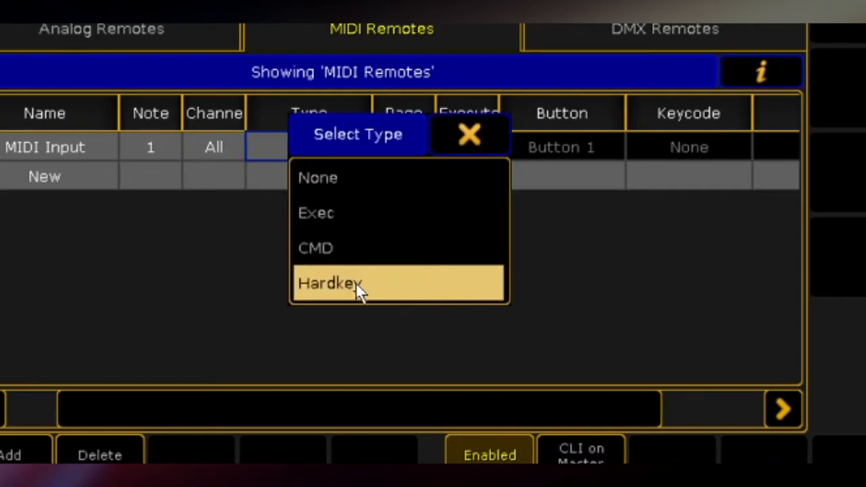
pyautogui.click(338, 217)
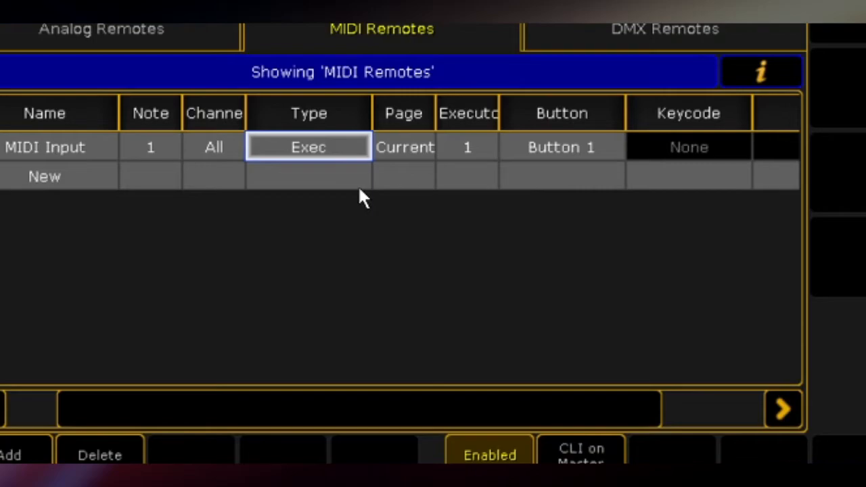
# Choose the remote's button assignment, keeping the current page and executor 1, and close the setup.
pyautogui.click(418, 150)
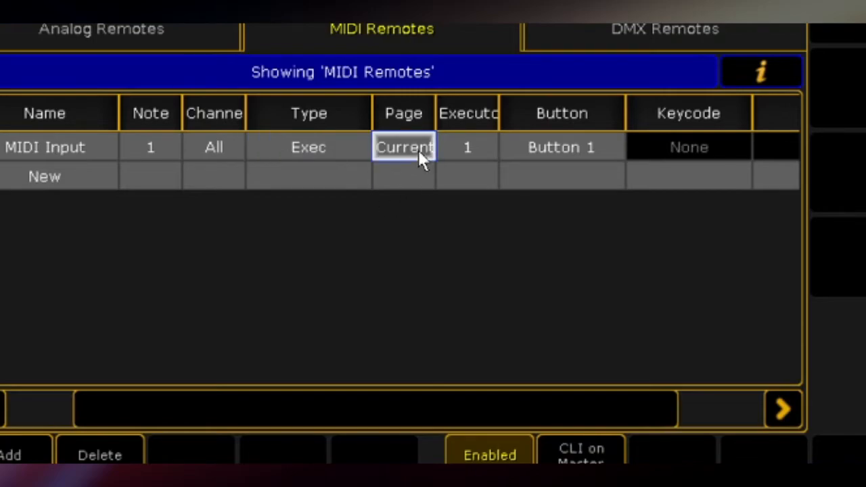
pyautogui.click(407, 147)
pyautogui.click(477, 150)
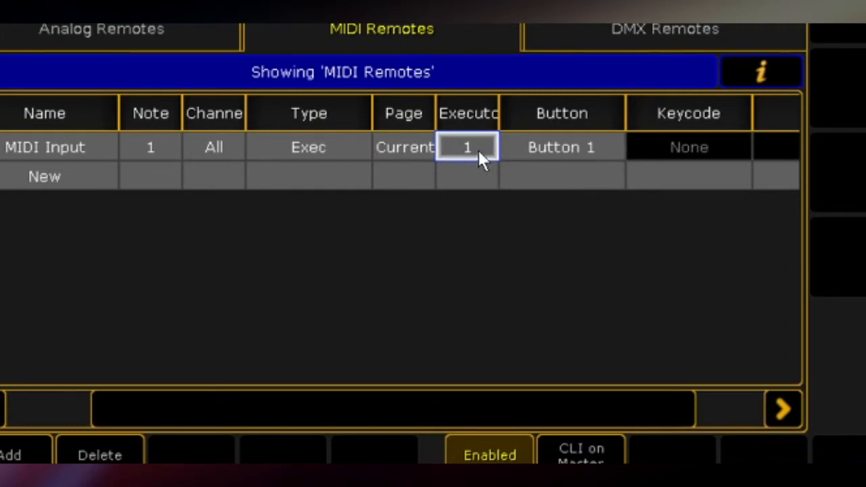
pyautogui.click(541, 148)
pyautogui.click(541, 149)
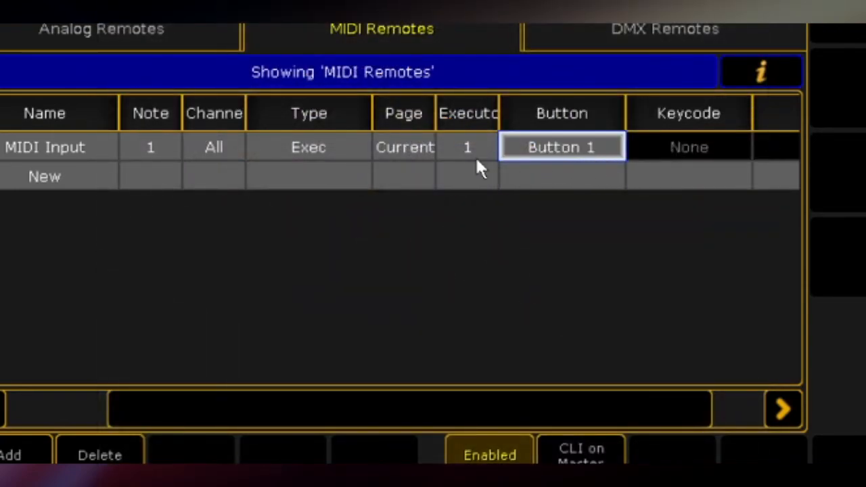
pyautogui.click(563, 151)
pyautogui.click(587, 248)
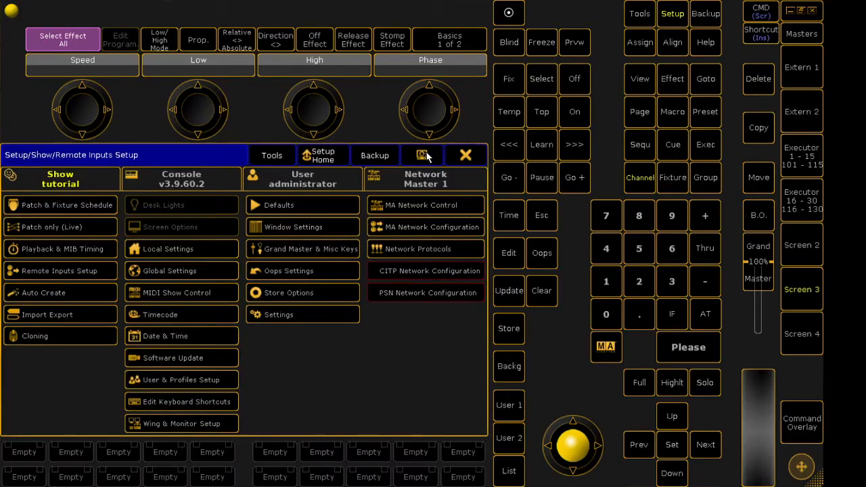
pyautogui.click(465, 153)
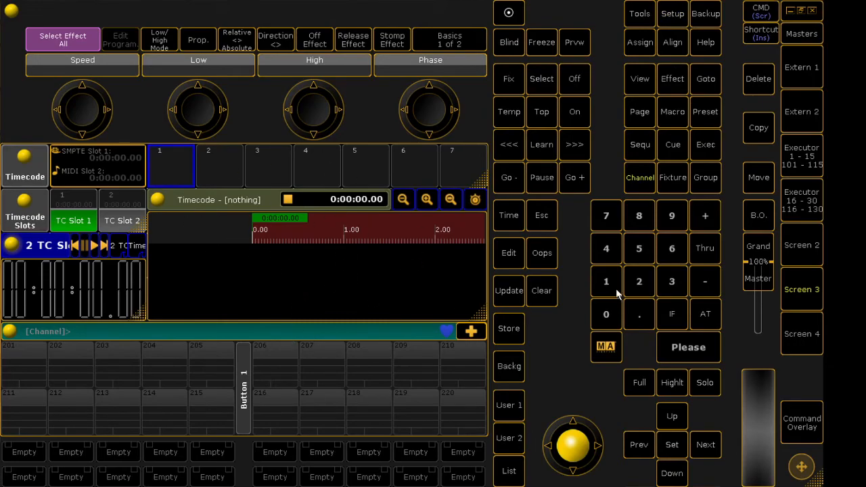
# Show executors 1 - 15 with the Command Overlay and store a cue on fader executor 1.
pyautogui.click(809, 155)
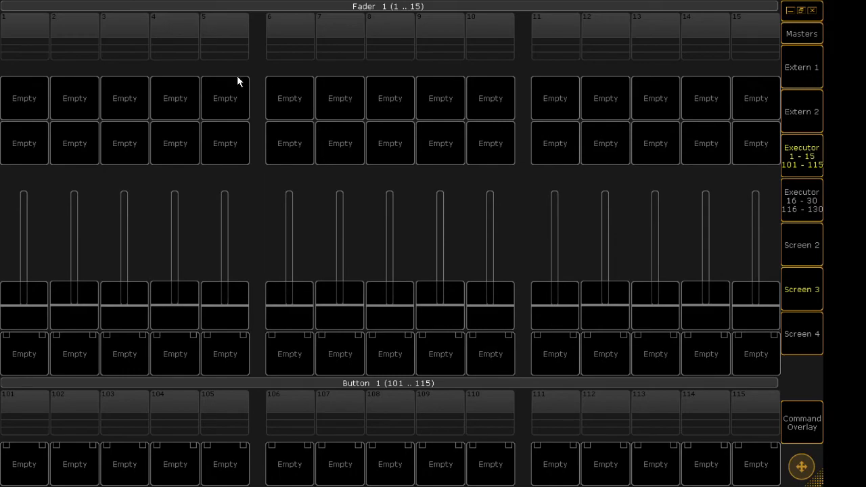
pyautogui.click(37, 34)
pyautogui.click(412, 160)
pyautogui.click(805, 423)
pyautogui.click(470, 465)
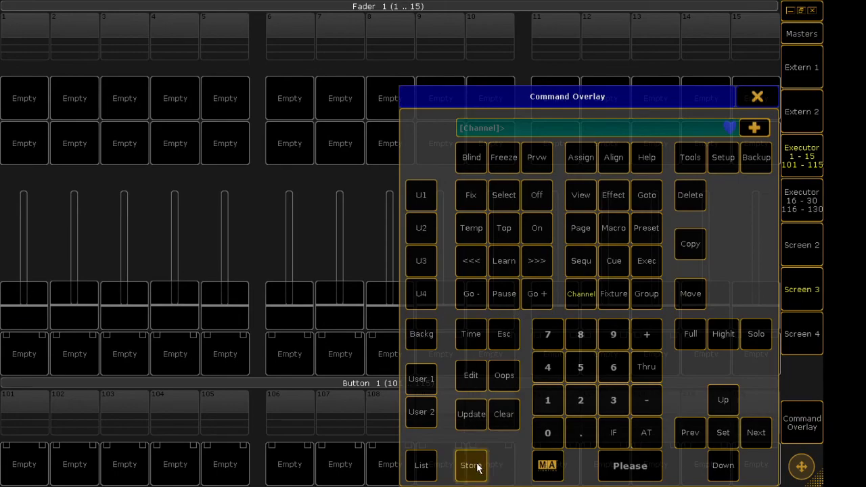
pyautogui.click(41, 53)
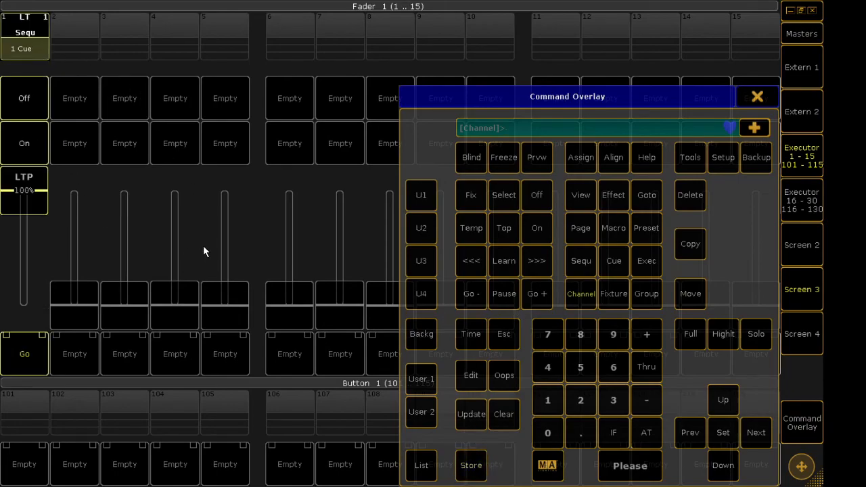